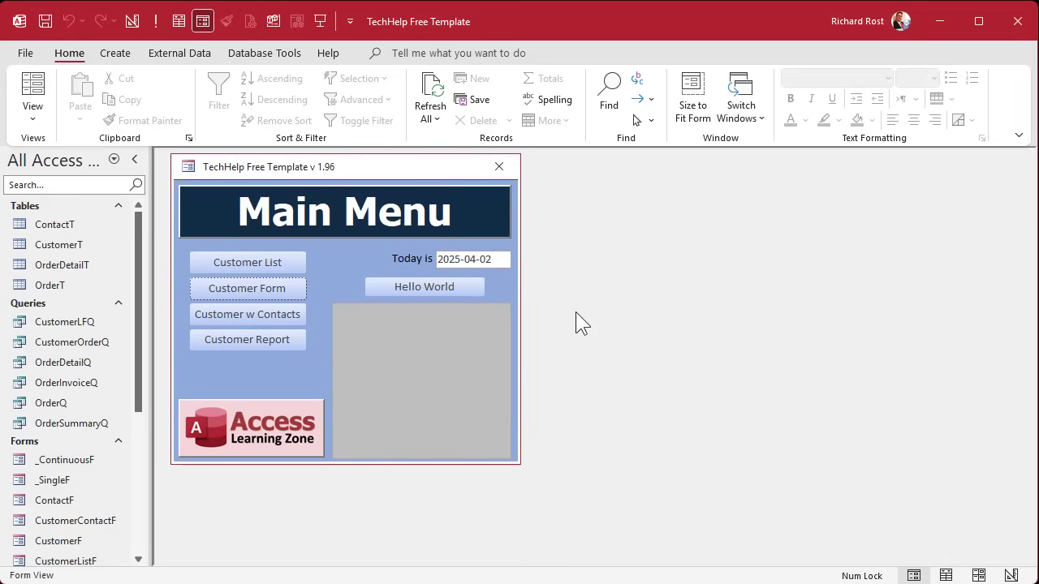
# - Open the CustomerT table in Design View
pyautogui.click(58, 244)
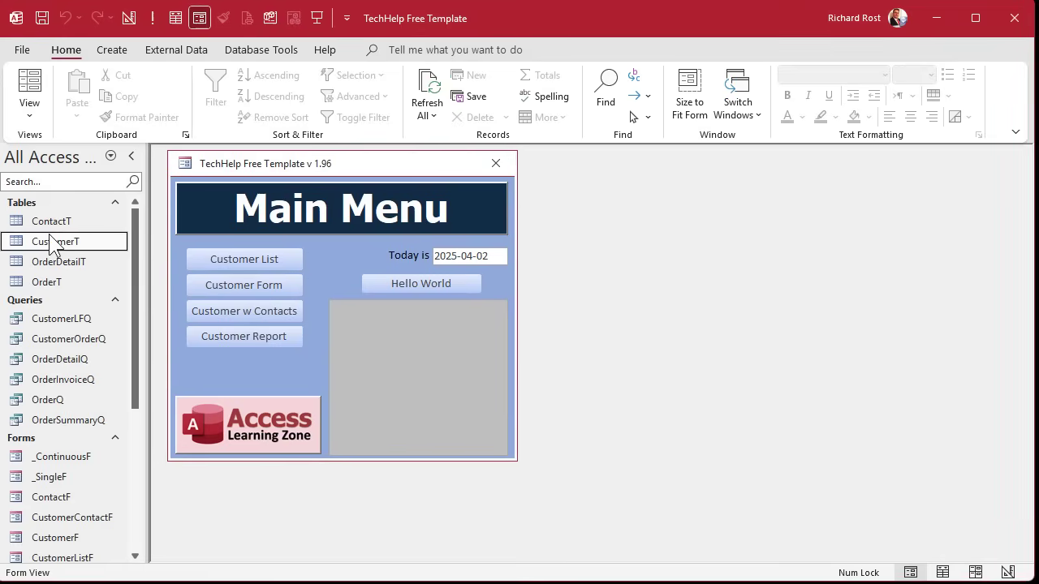
pyautogui.rightClick(60, 245)
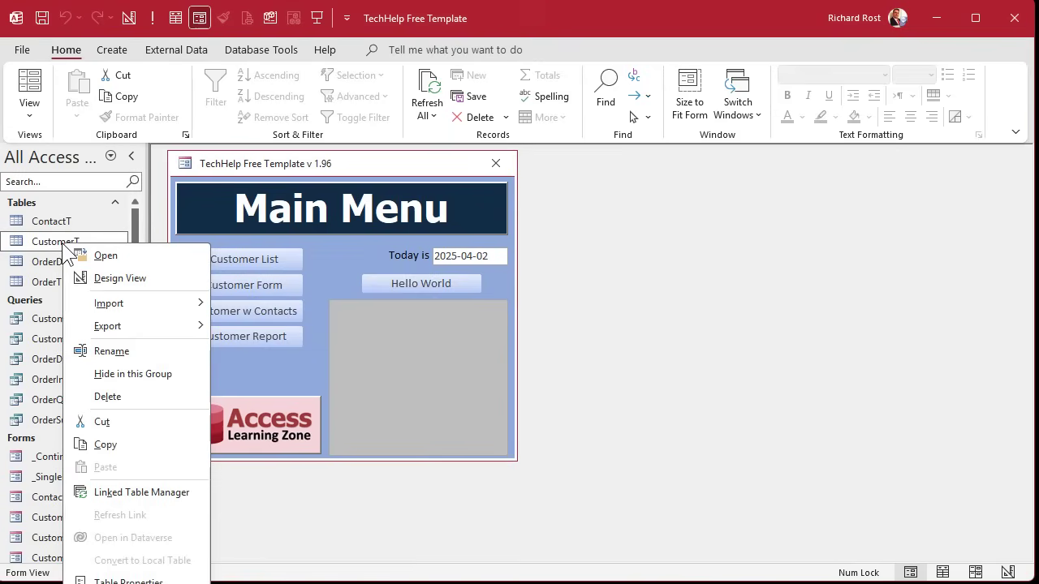
pyautogui.click(137, 282)
# - Start the Lookup Wizard for the State field's data type and choose to type in the list values
pyautogui.click(242, 316)
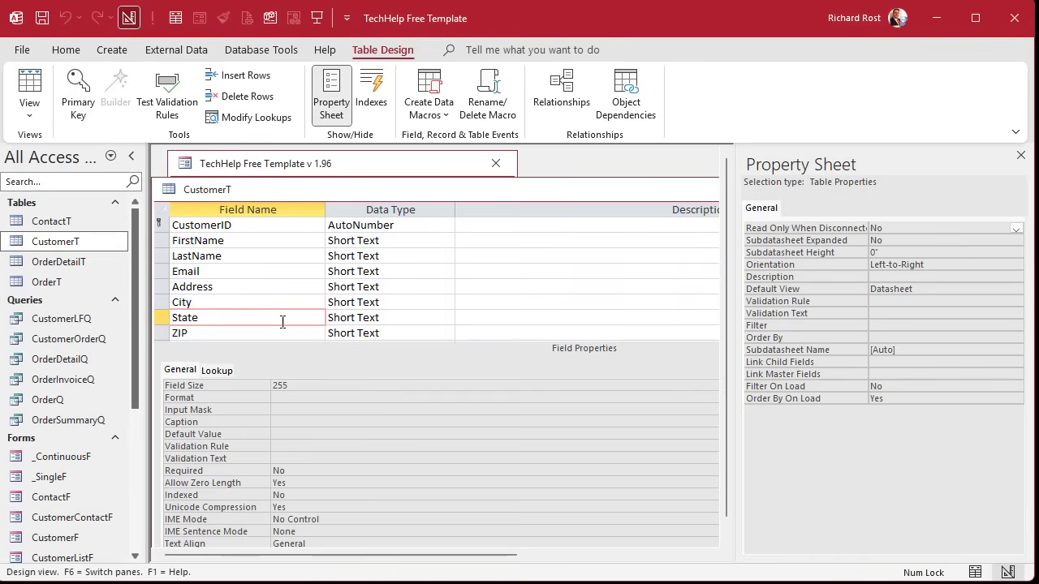
pyautogui.click(403, 317)
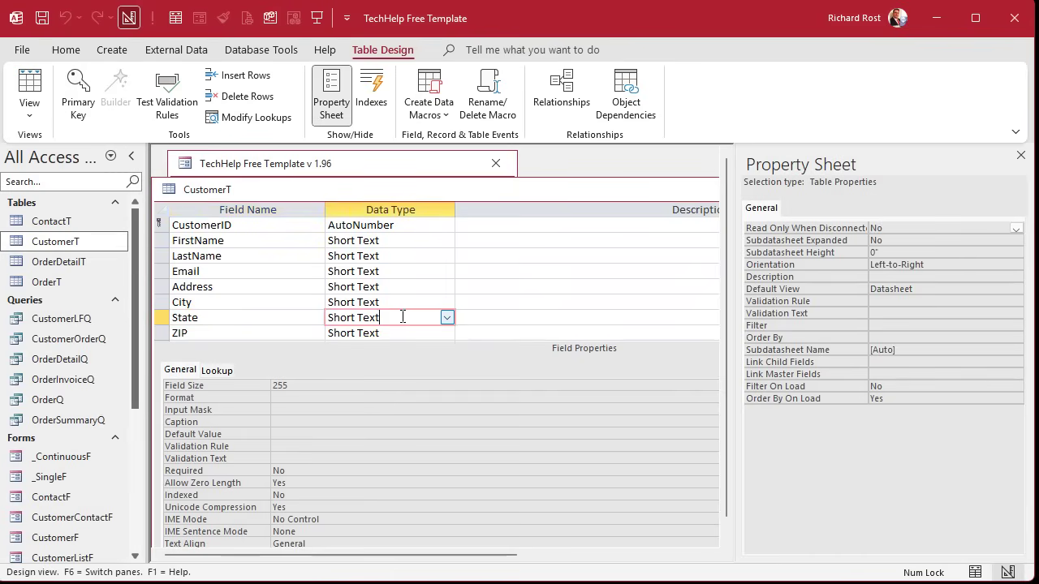
pyautogui.click(449, 318)
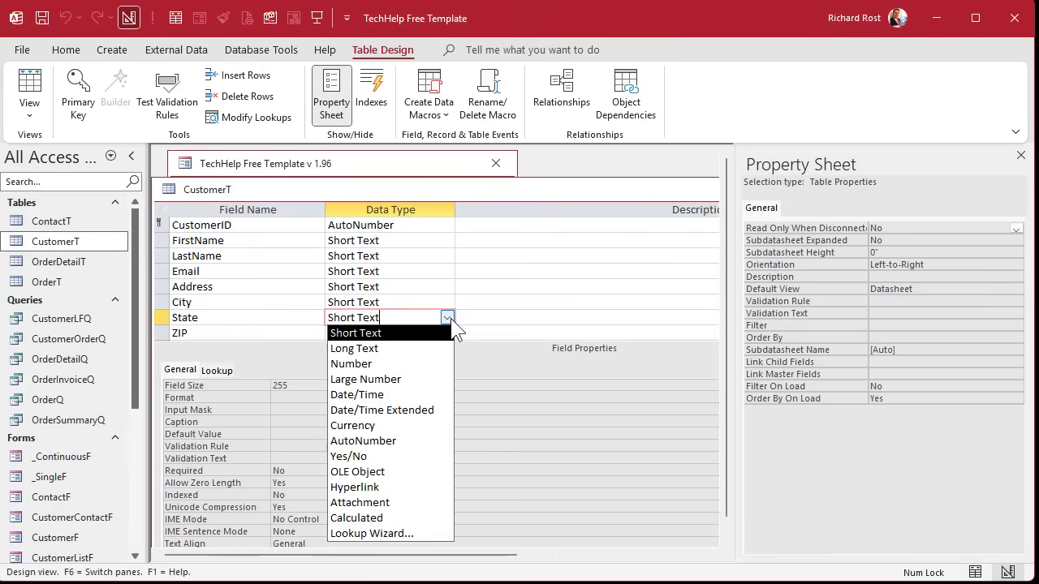
pyautogui.click(412, 534)
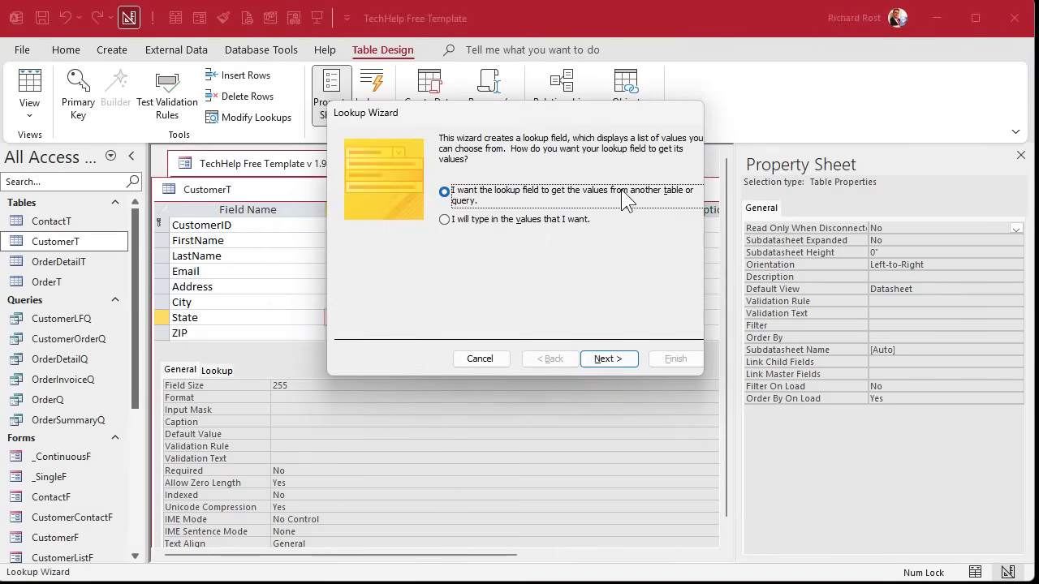
pyautogui.click(562, 221)
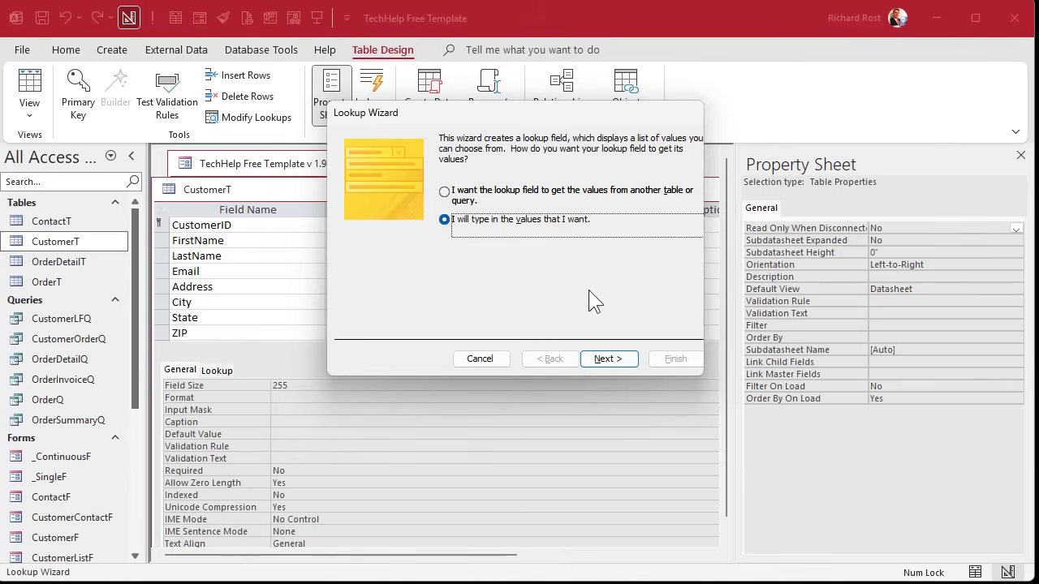
pyautogui.click(604, 360)
# - Enter NY, PA and FL as the lookup values and finish the wizard, keeping the label State
pyautogui.click(378, 233)
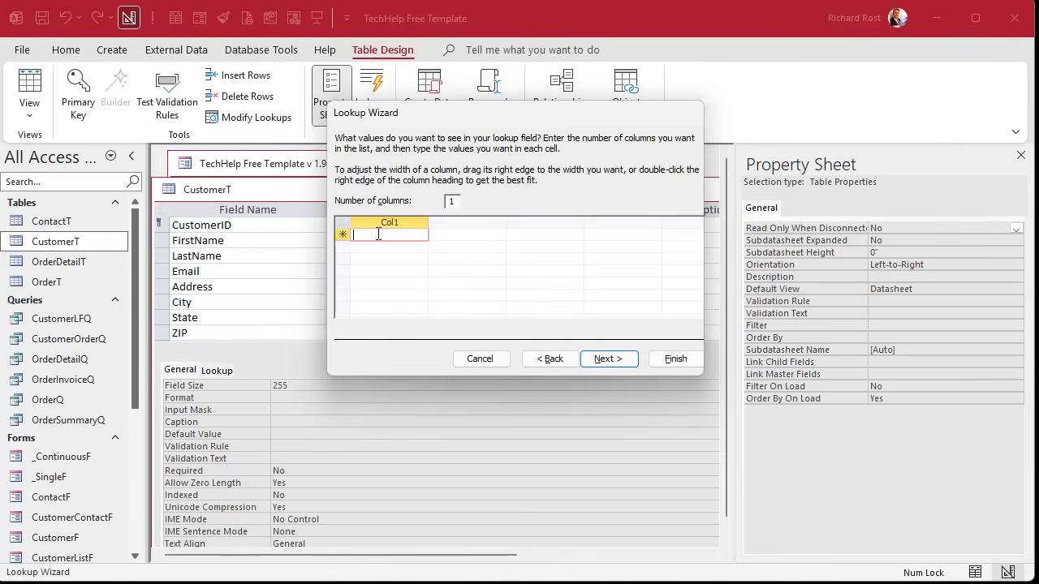
pyautogui.write('NY')
pyautogui.press('Return')
pyautogui.write('PA')
pyautogui.press('Return')
pyautogui.write('FL')
pyautogui.press('Return')
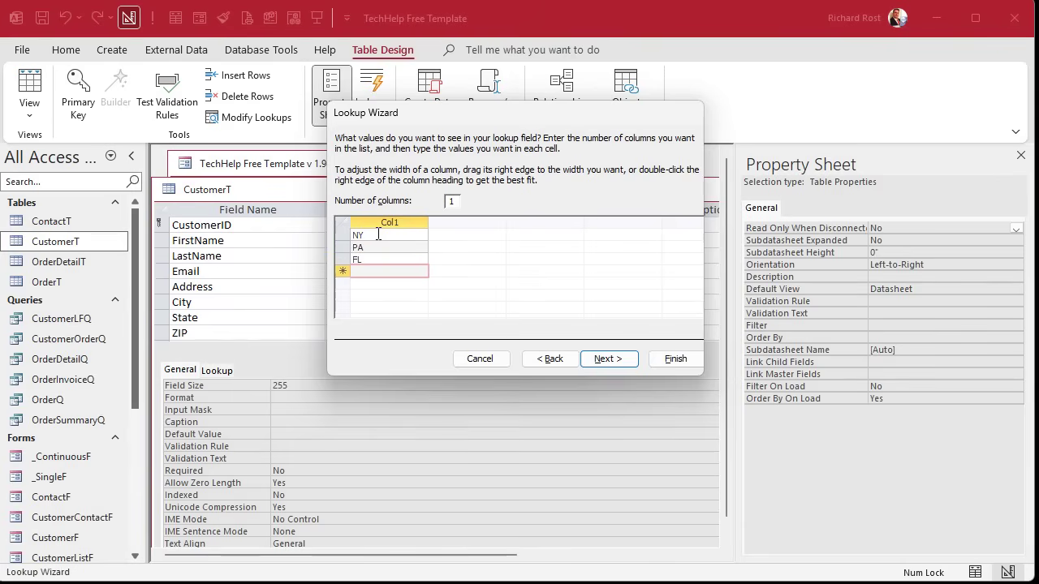
pyautogui.click(592, 353)
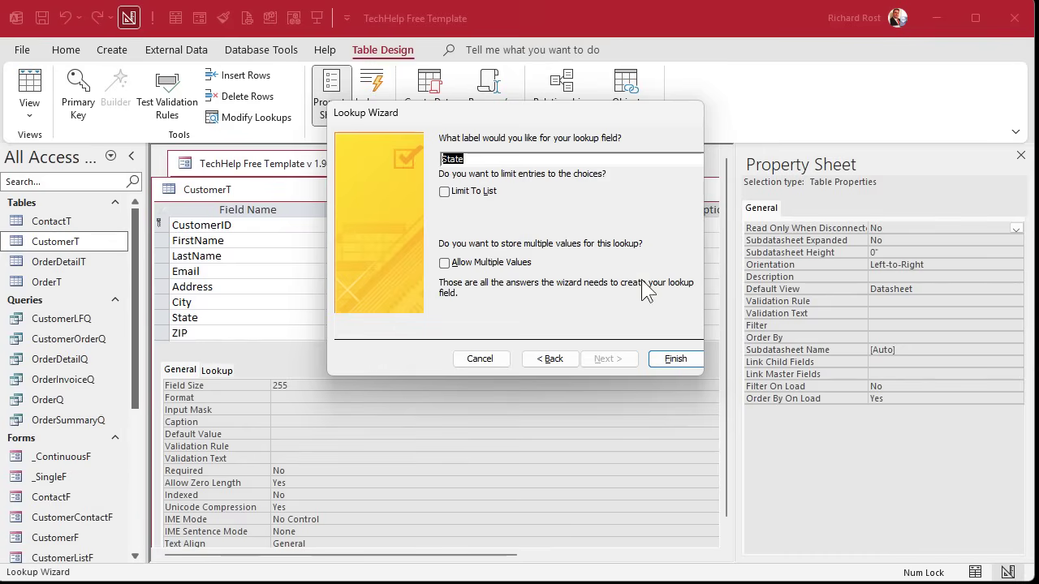
pyautogui.click(683, 363)
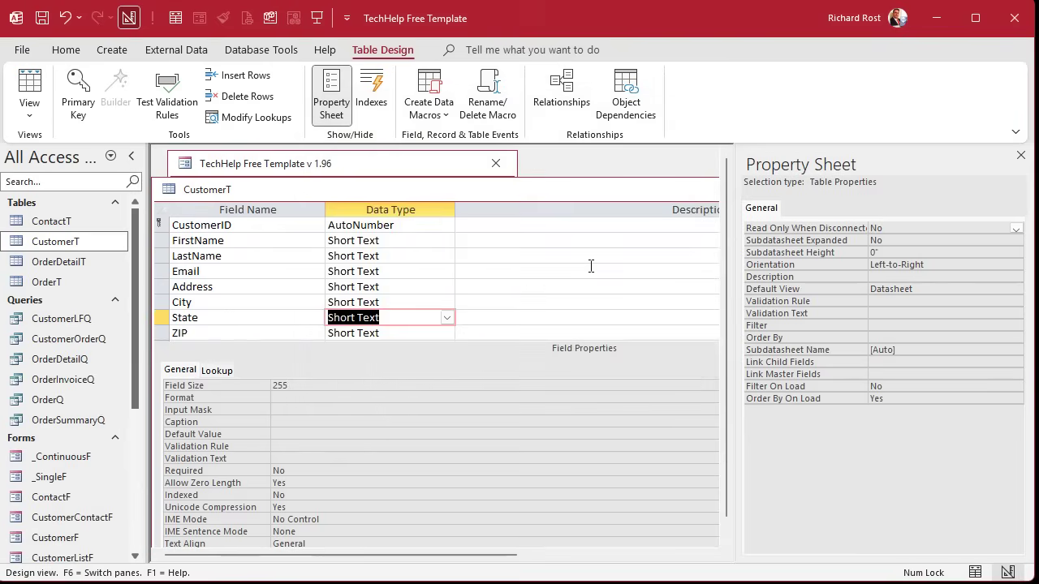
# - Switch CustomerT to Datasheet View with the design saved and check the State lookup list in the first record
pyautogui.click(280, 317)
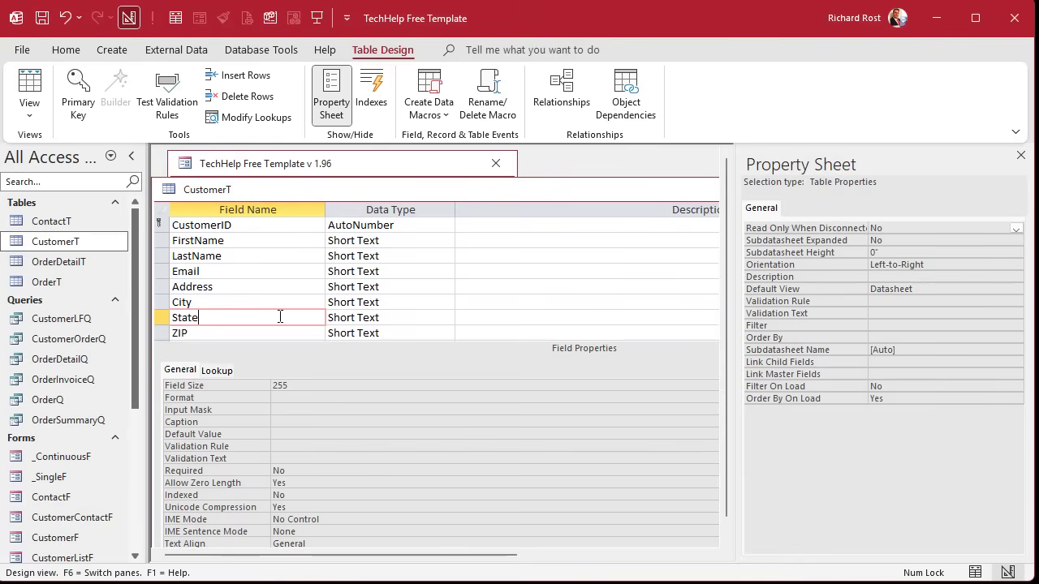
pyautogui.click(33, 81)
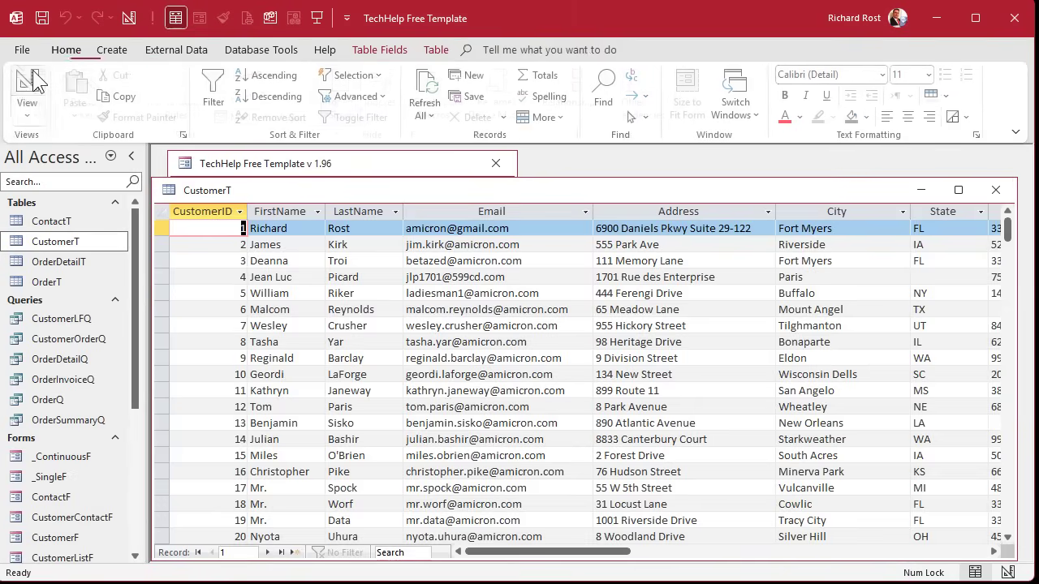
pyautogui.moveTo(577, 552); pyautogui.dragTo(658, 557)
pyautogui.click(717, 228)
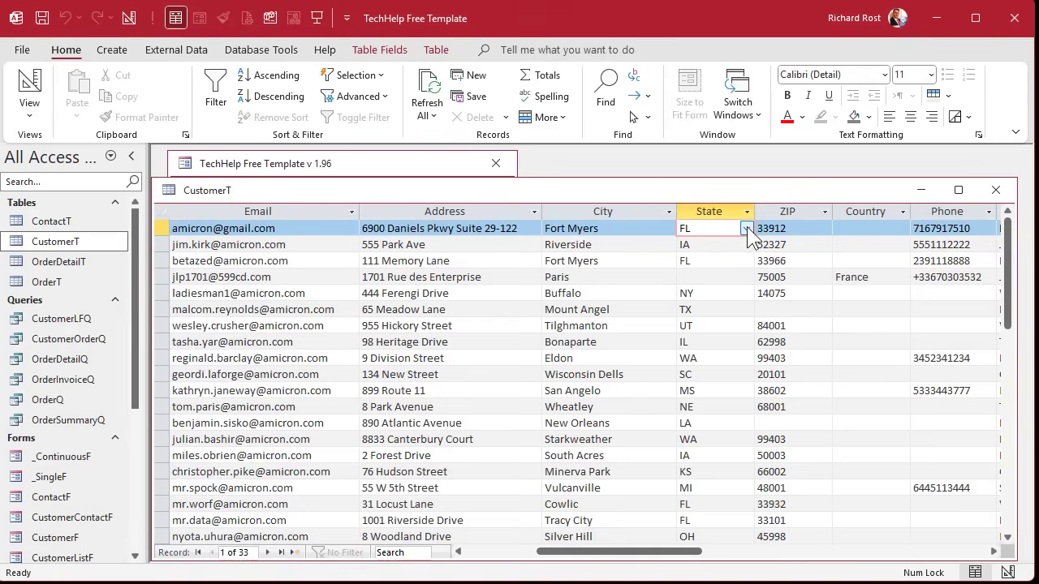
pyautogui.click(745, 229)
pyautogui.click(746, 229)
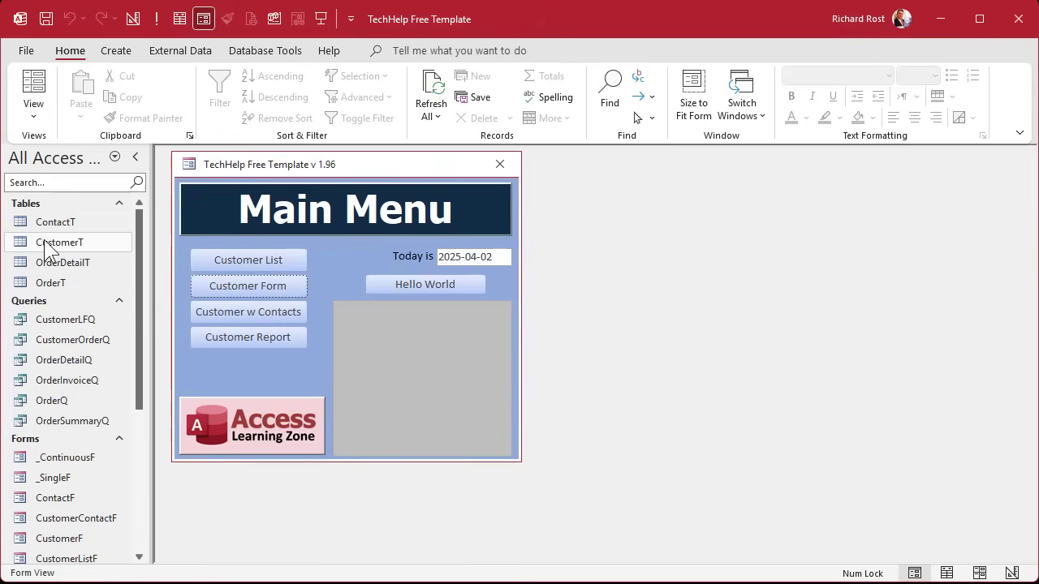
# - Open the Customer Form from the main menu, switch it to Design View and make its window taller
pyautogui.click(296, 288)
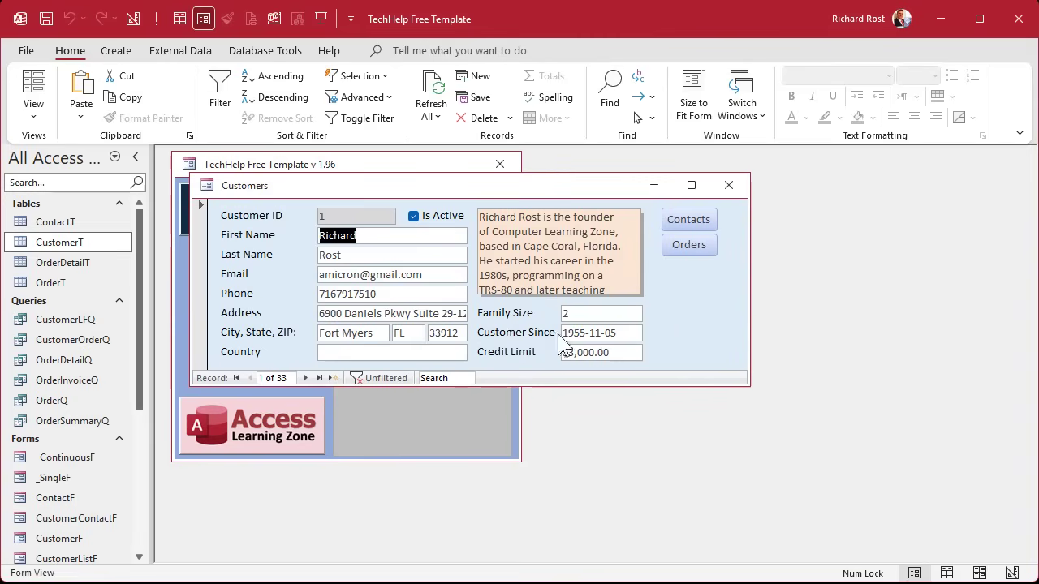
pyautogui.rightClick(690, 305)
pyautogui.click(731, 364)
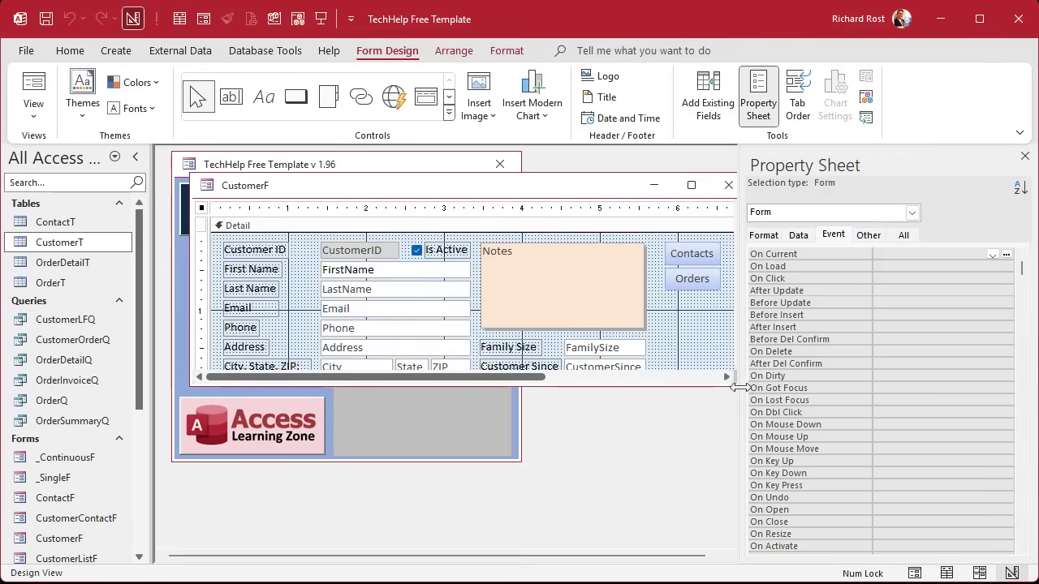
pyautogui.moveTo(703, 387); pyautogui.dragTo(688, 525)
# - Delete the ZIP and Country fields, the Country label and the State text box from the form
pyautogui.moveTo(462, 432); pyautogui.dragTo(456, 356)
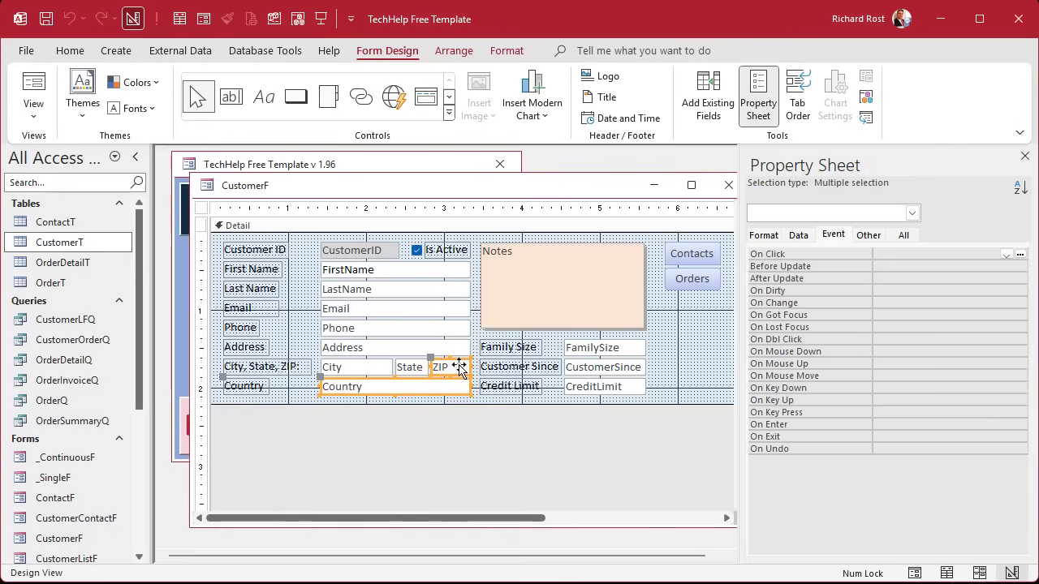
pyautogui.press('Delete')
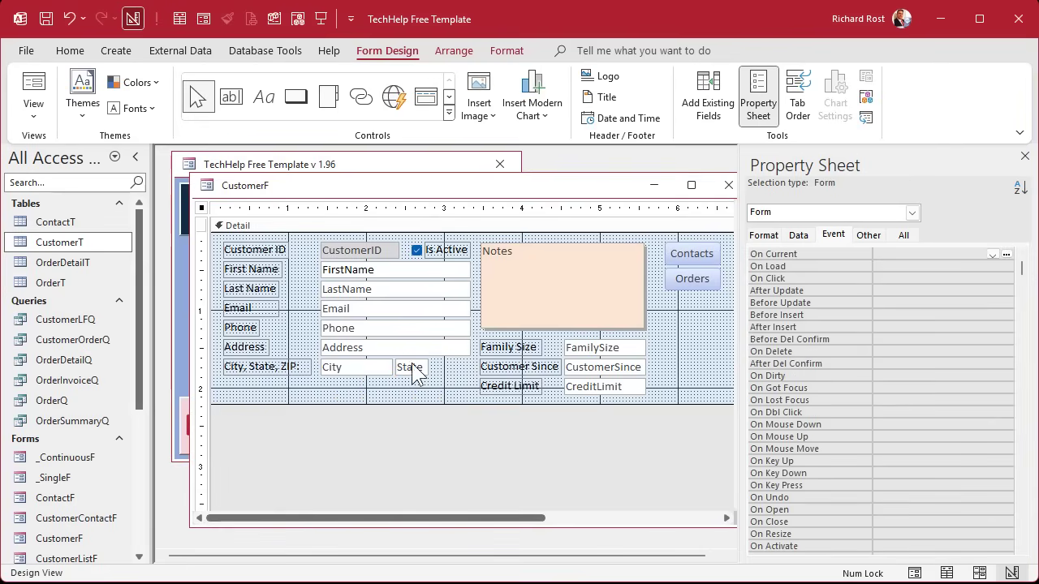
pyautogui.click(412, 370)
pyautogui.press('Delete')
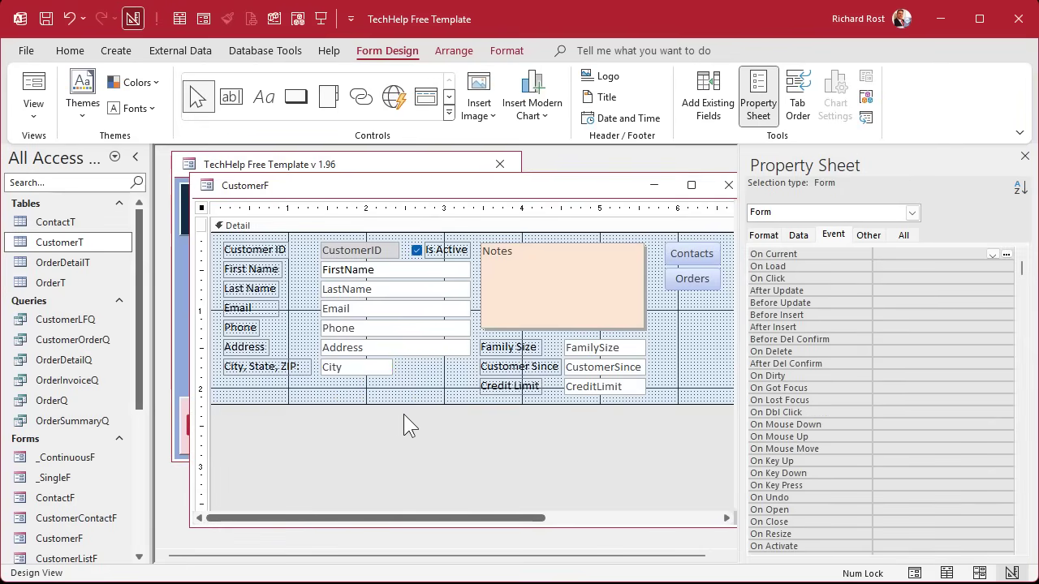
# - Add a combo box next to the City field, choosing in the wizard to type in its values
pyautogui.click(447, 114)
pyautogui.click(262, 121)
pyautogui.click(390, 368)
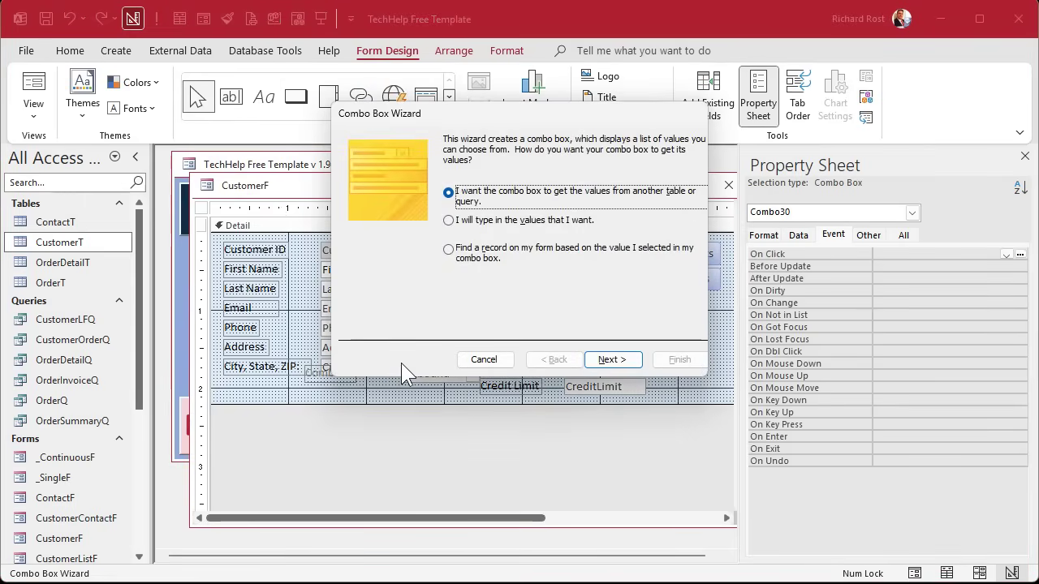
pyautogui.click(452, 222)
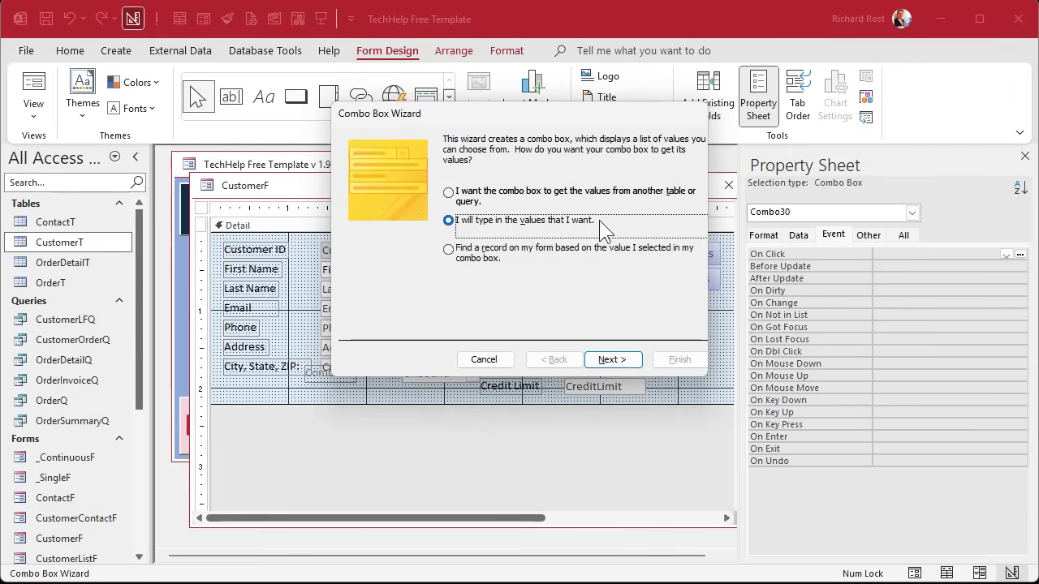
pyautogui.click(611, 360)
# - Enter NY, PA, FL and TX as the combo box's list values
pyautogui.click(409, 235)
pyautogui.write('NY')
pyautogui.press('Down')
pyautogui.write('PA')
pyautogui.press('Down')
pyautogui.write('FL')
pyautogui.press('Down')
pyautogui.write('TX')
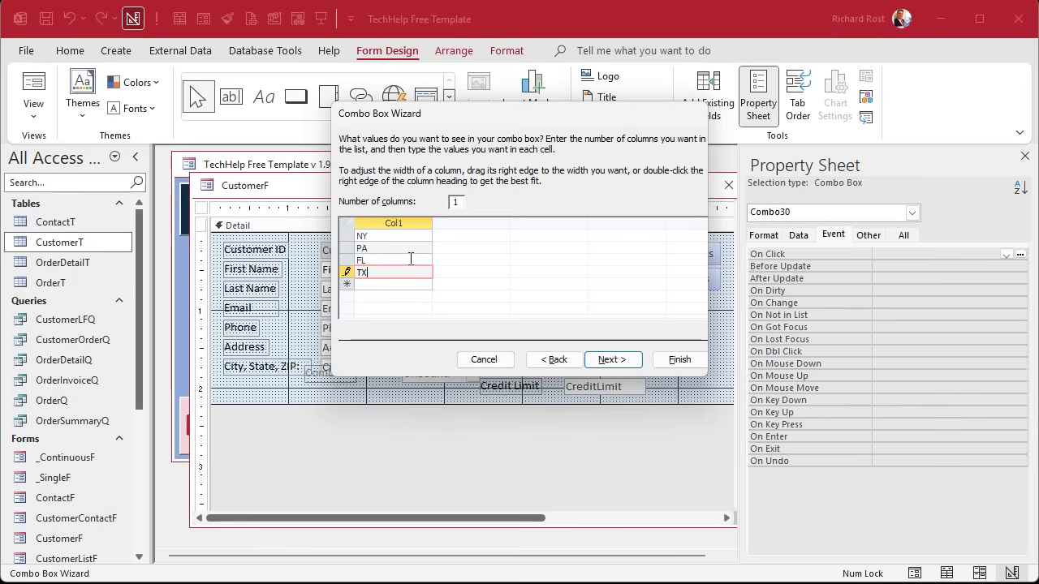
# - Store the combo box's selected value in the State field, label the control State and finish the wizard
pyautogui.click(609, 362)
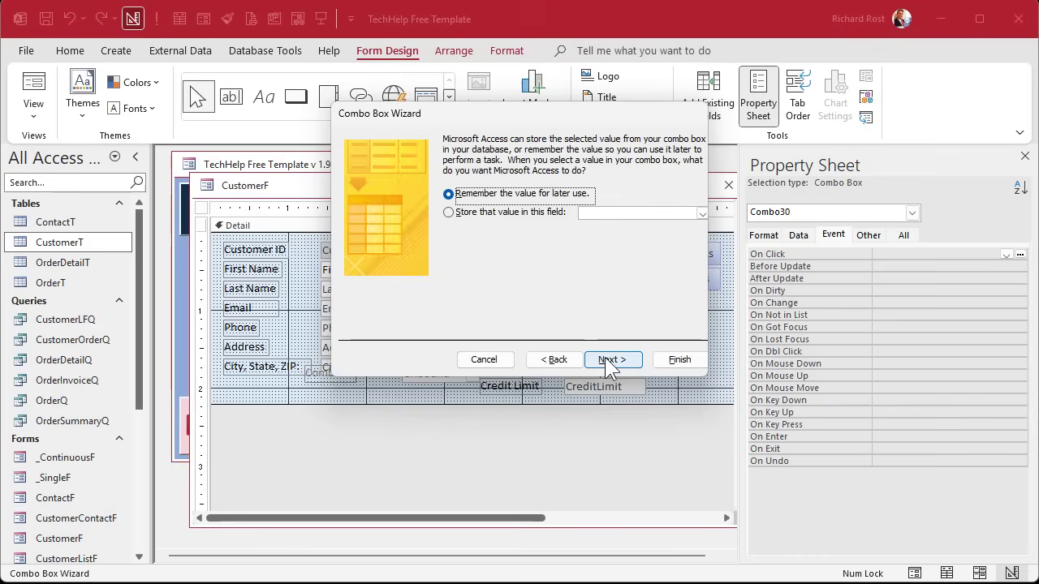
pyautogui.click(506, 215)
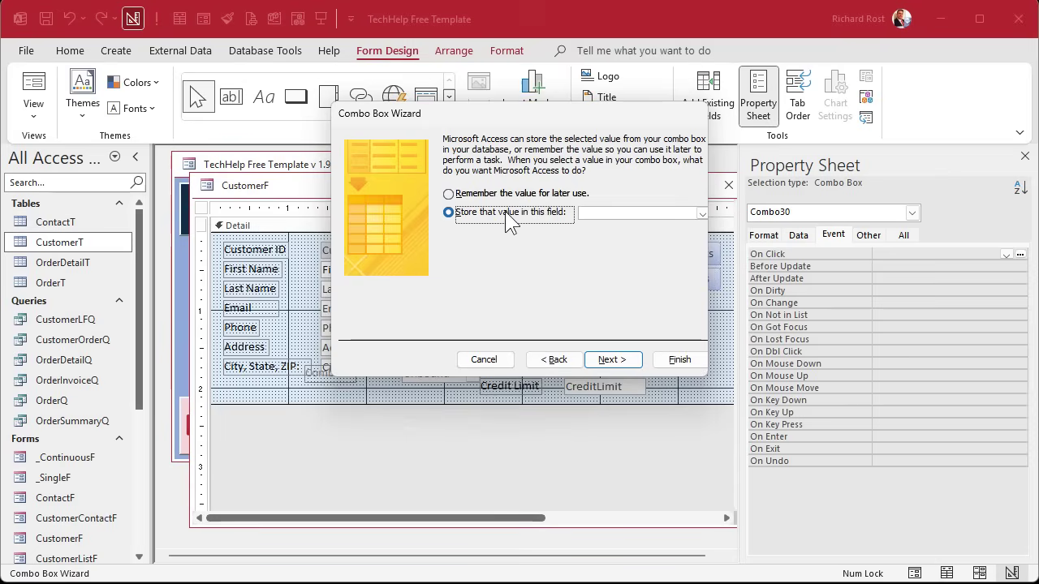
pyautogui.click(701, 214)
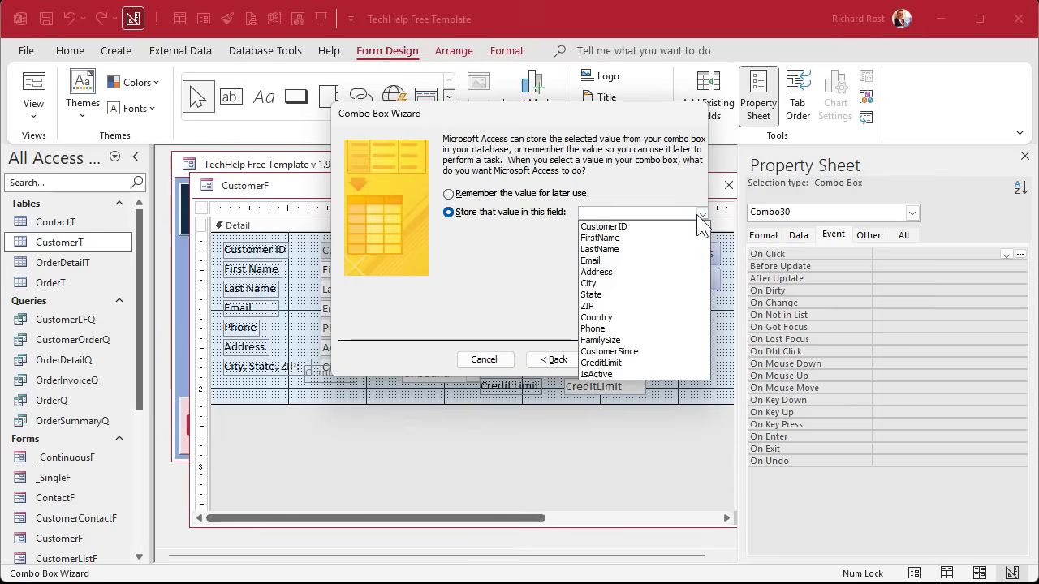
pyautogui.click(653, 295)
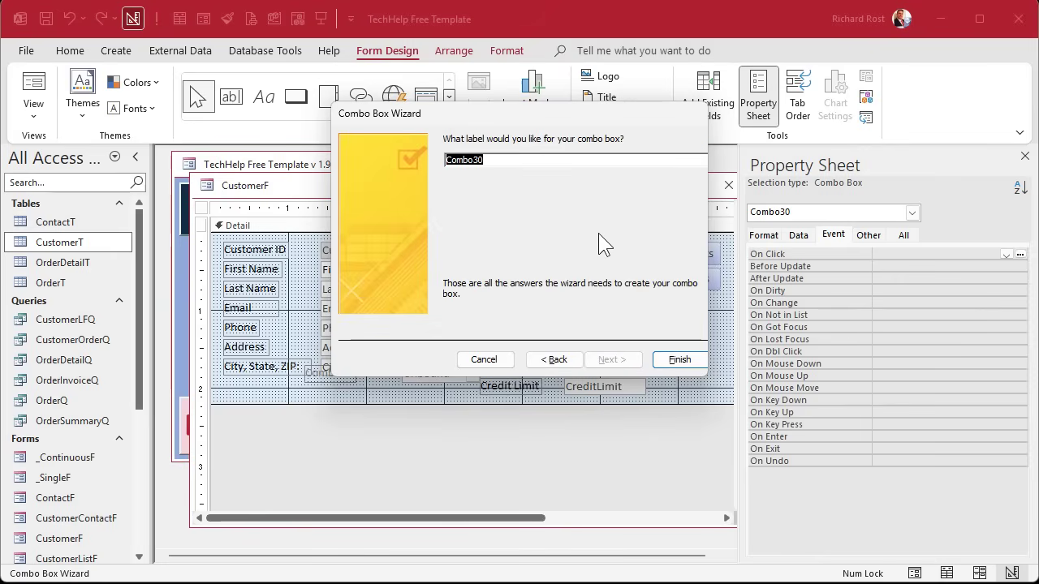
pyautogui.write('State')
pyautogui.press('Return')
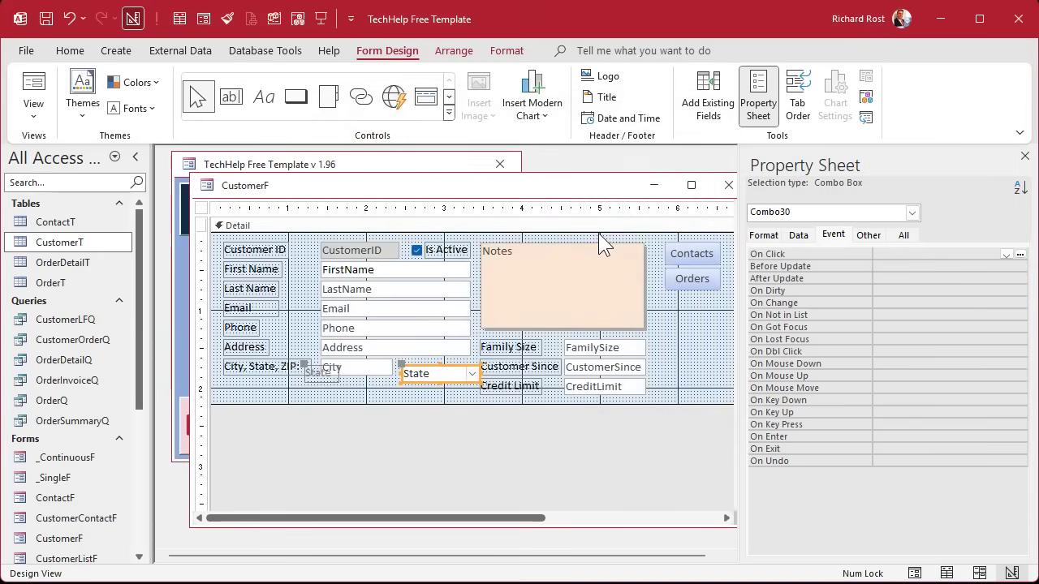
# - Delete the combo box's attached label and shorten the address row's caption to "City, State"
pyautogui.click(326, 375)
pyautogui.press('Delete')
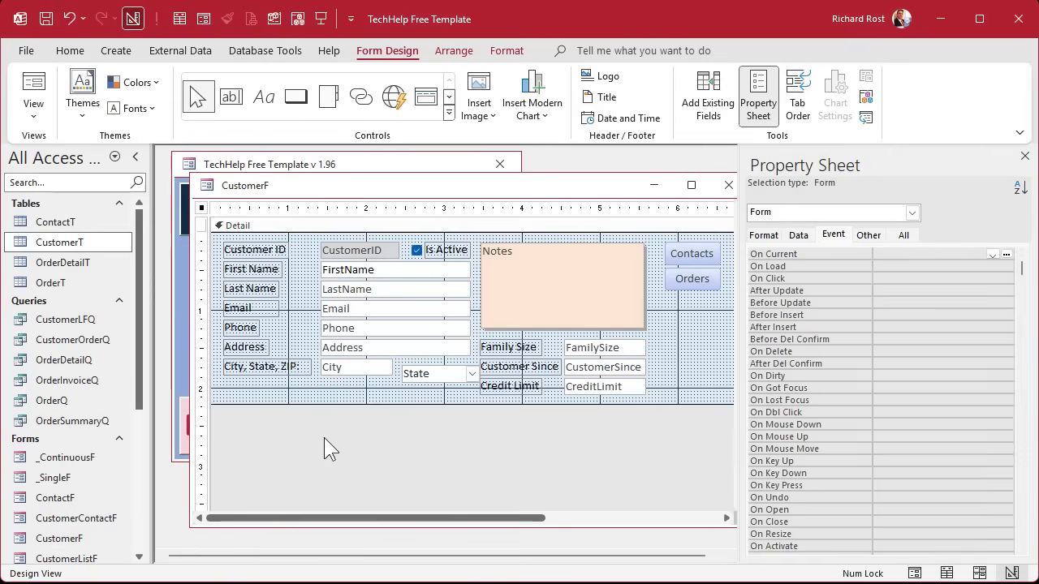
pyautogui.click(279, 367)
pyautogui.moveTo(277, 367); pyautogui.dragTo(318, 373)
pyautogui.press('Delete')
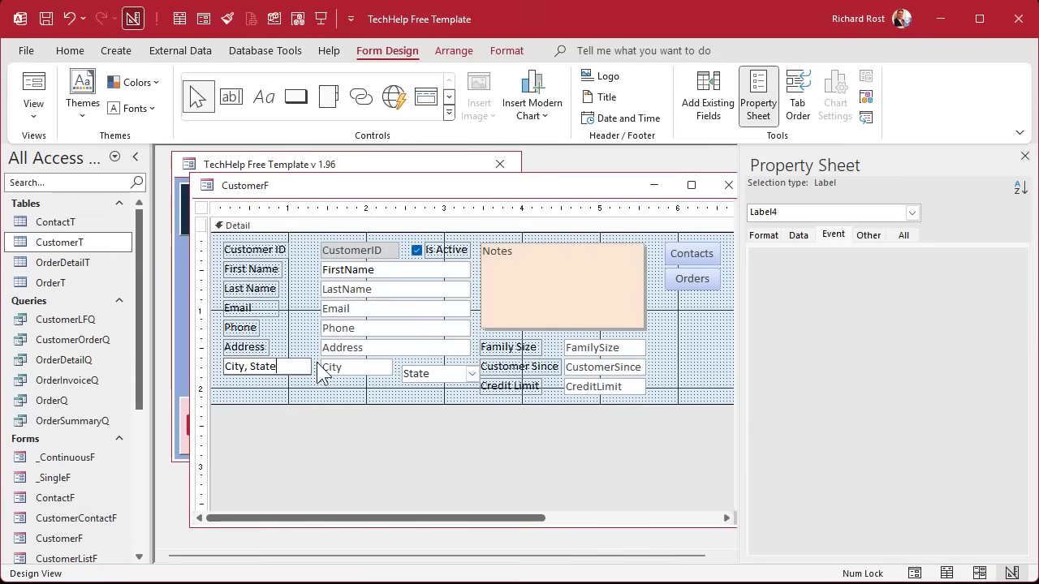
pyautogui.press('Return')
# - Align the State combo box with the City field in the same row, and close the form with its changes saved
pyautogui.moveTo(432, 377); pyautogui.dragTo(470, 367)
pyautogui.click(452, 393)
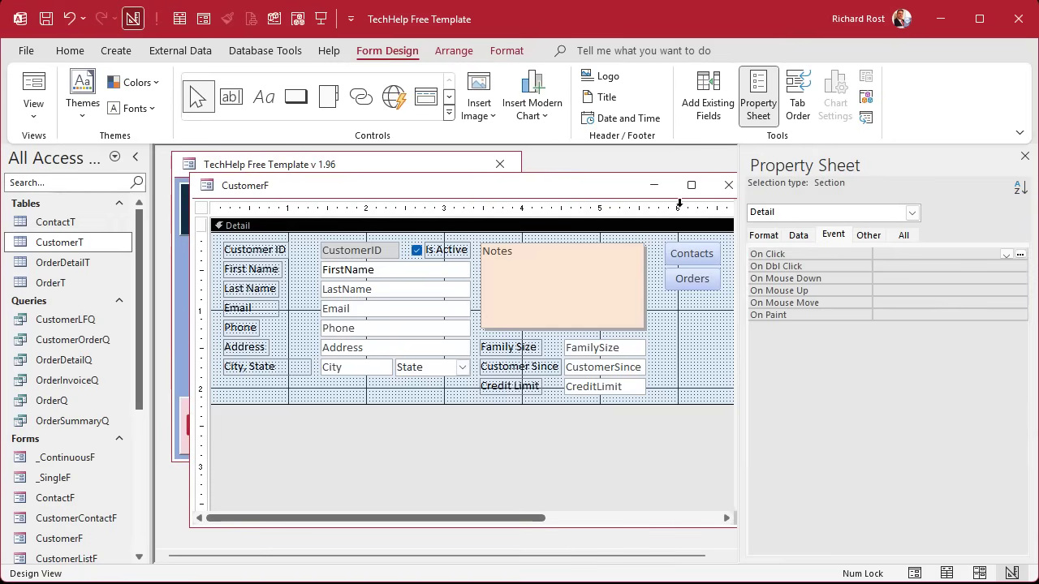
pyautogui.click(720, 182)
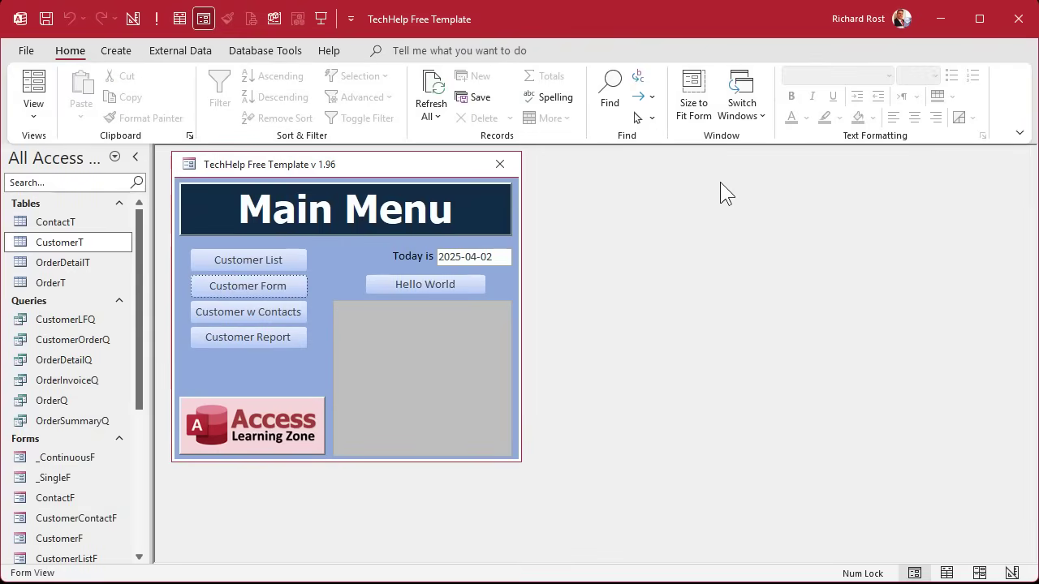
# - Reopen the Customer Form and test the State combo box on the first record by picking NY, followed by PA
pyautogui.click(290, 283)
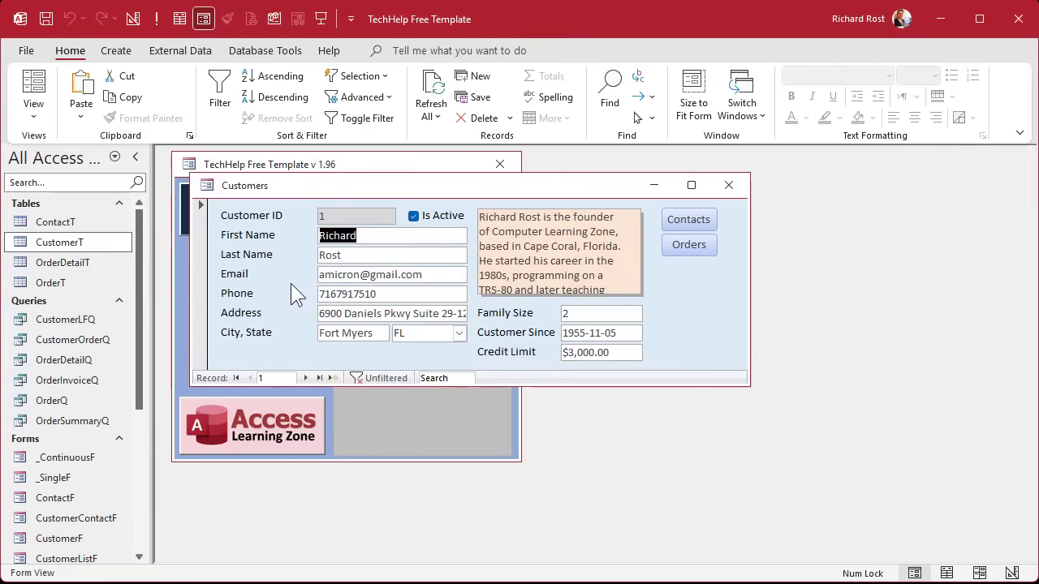
pyautogui.click(460, 332)
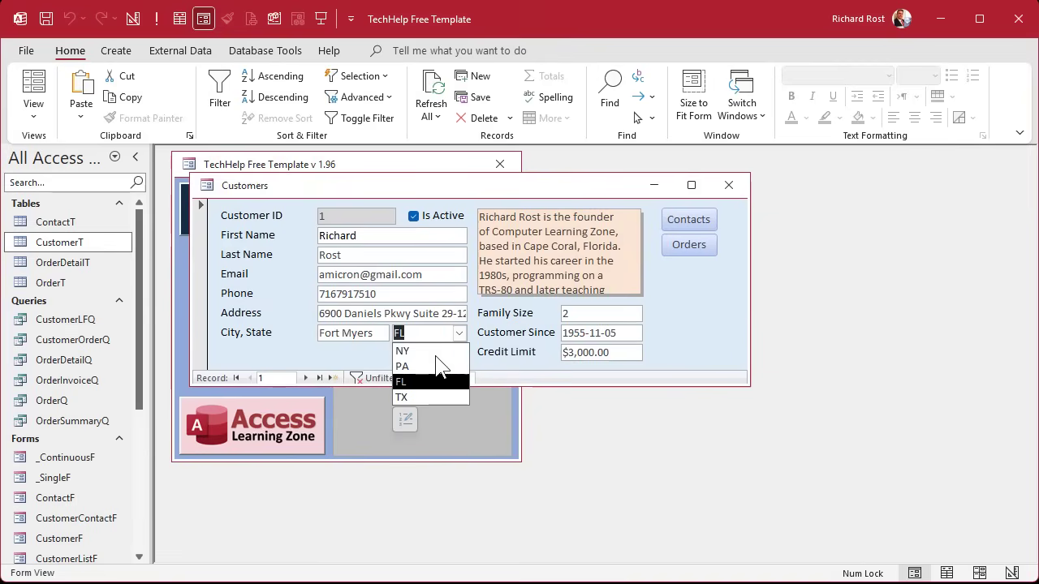
pyautogui.click(454, 351)
pyautogui.click(460, 333)
pyautogui.click(446, 362)
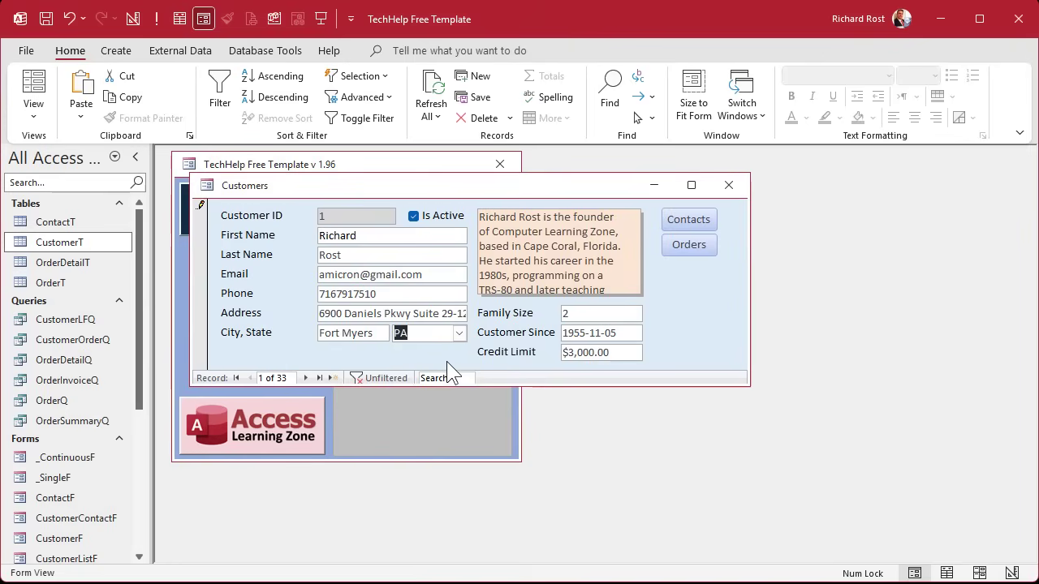
# - Enter AZ as the first customer's state, and make FL the State list's default value for new records
pyautogui.write('AZ')
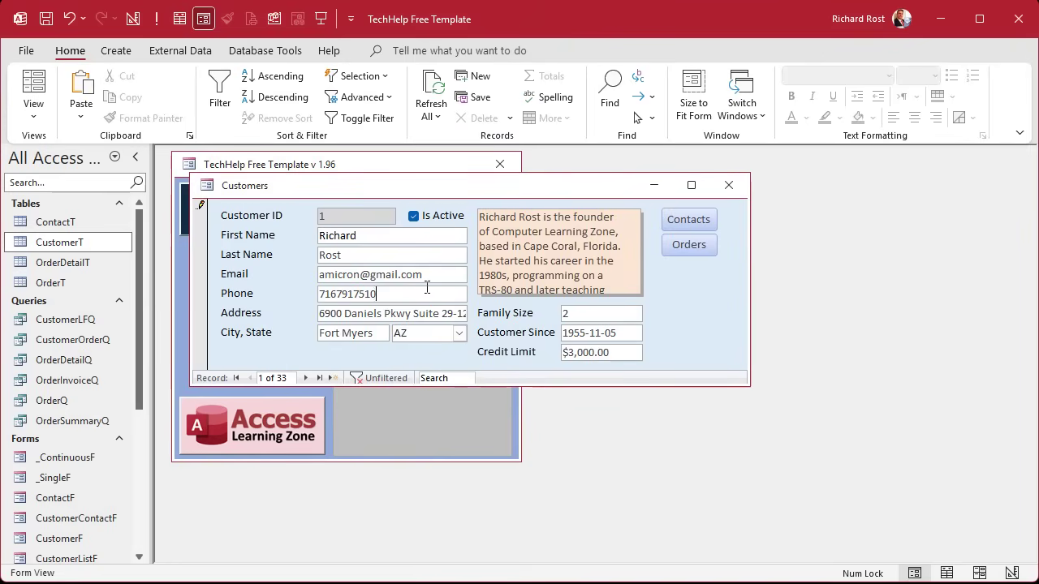
pyautogui.click(460, 333)
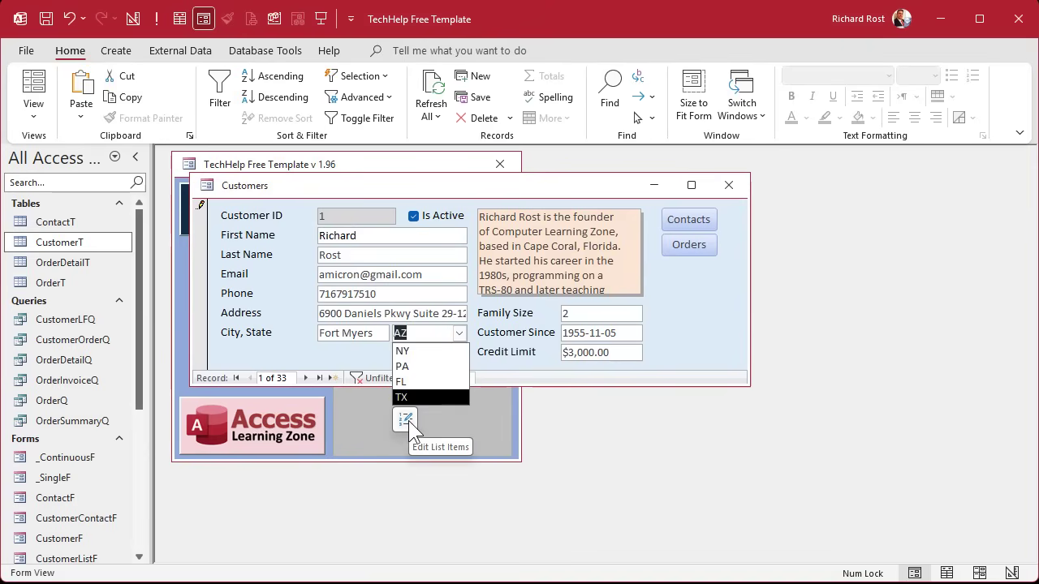
pyautogui.click(406, 420)
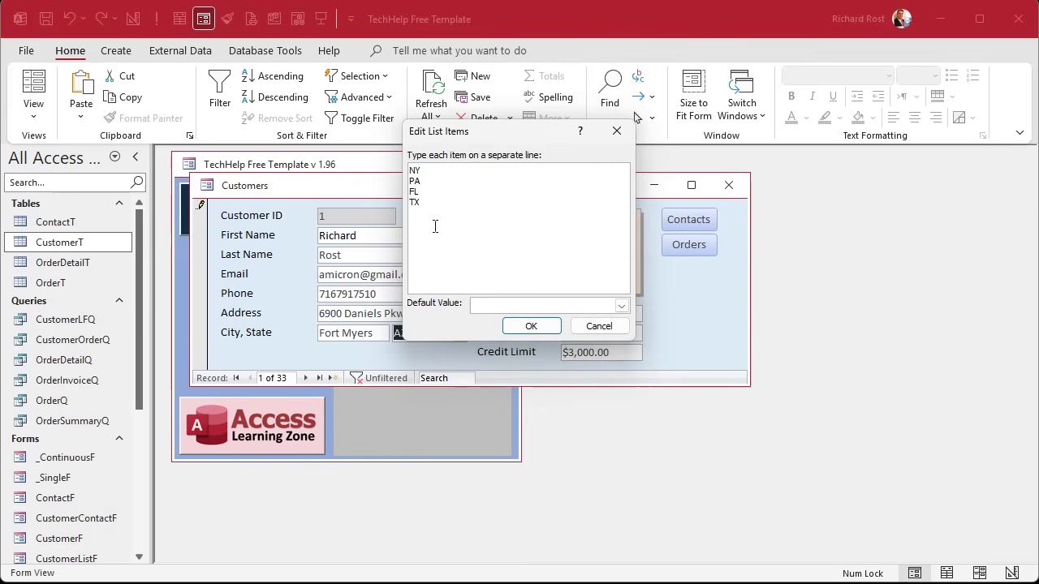
pyautogui.click(621, 305)
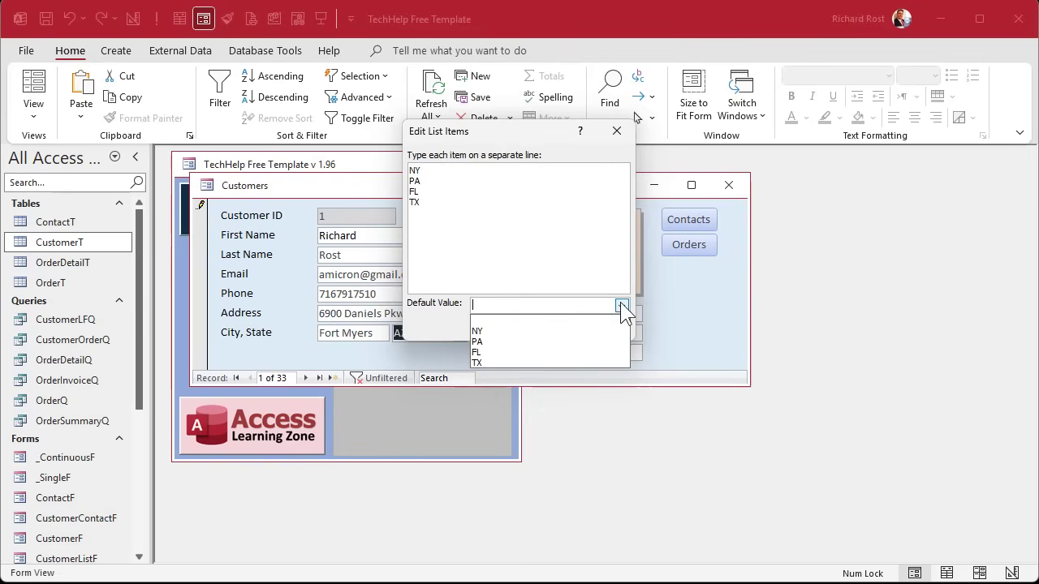
pyautogui.click(593, 352)
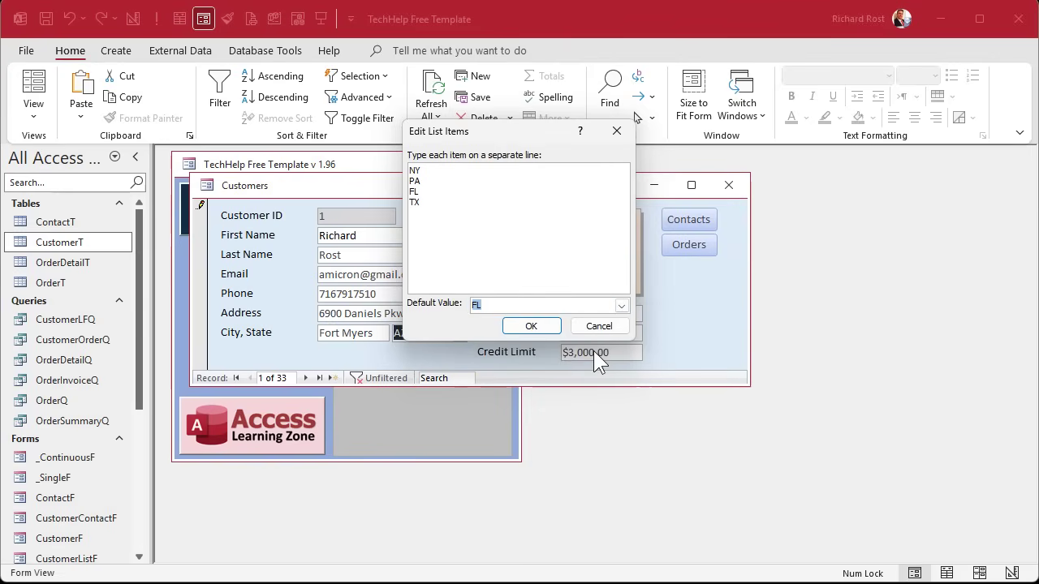
pyautogui.click(531, 326)
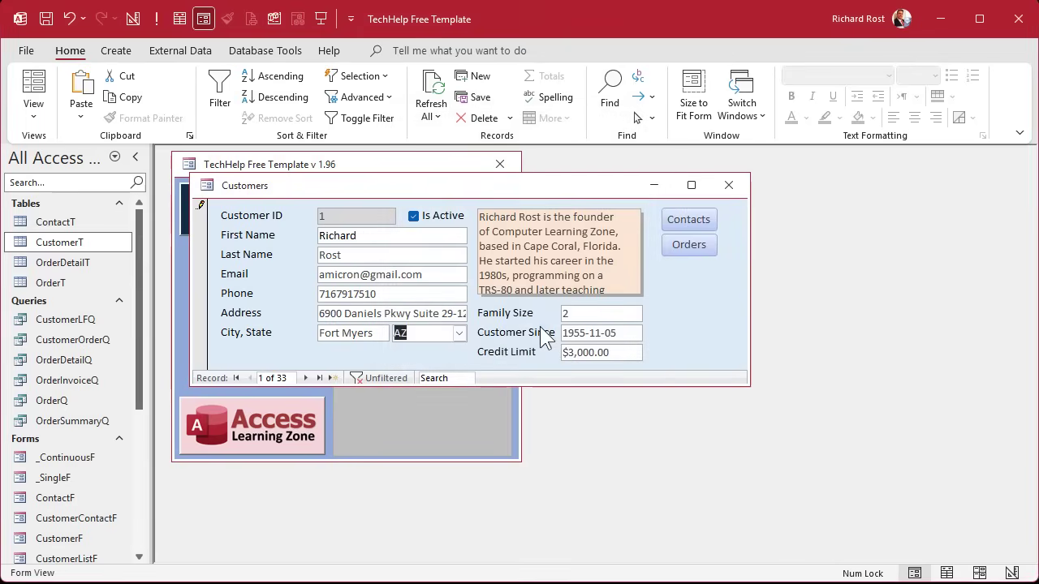
pyautogui.click(335, 378)
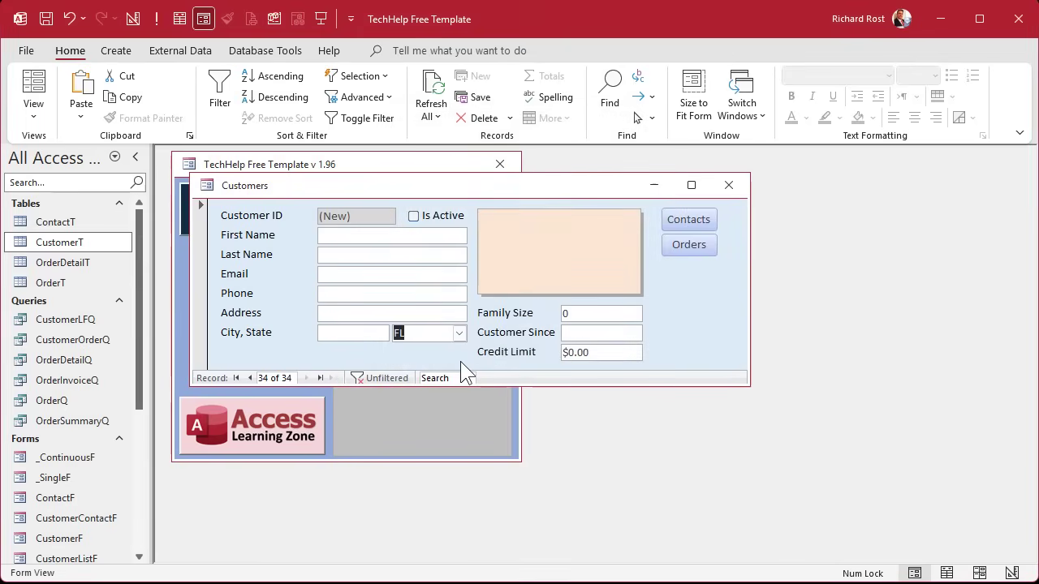
# - Rename the State combo box to StateCombo in the customer form's Design View
pyautogui.rightClick(454, 197)
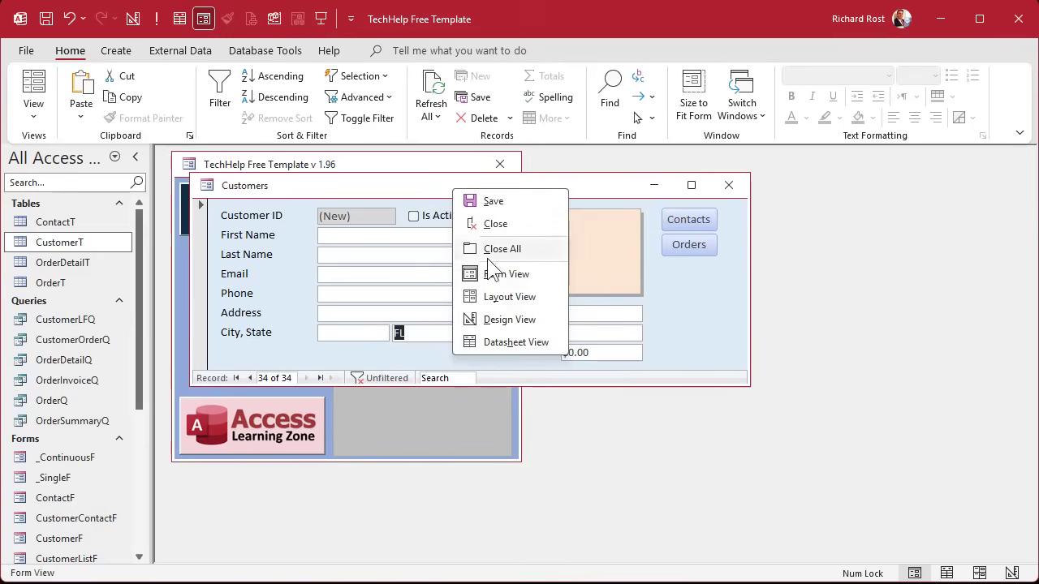
pyautogui.click(494, 321)
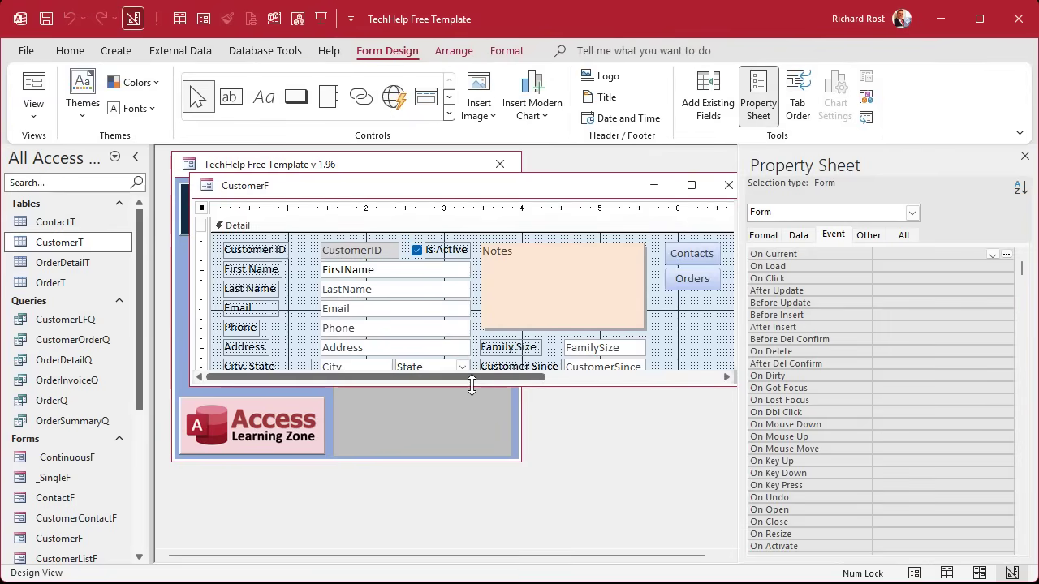
pyautogui.moveTo(471, 389); pyautogui.dragTo(464, 482)
pyautogui.click(414, 368)
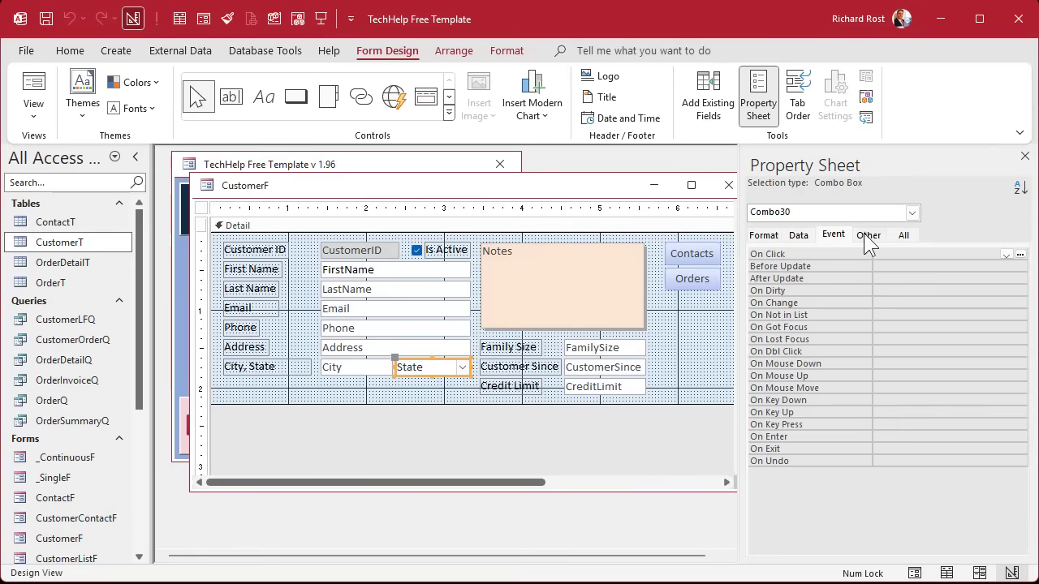
pyautogui.click(912, 236)
pyautogui.click(931, 257)
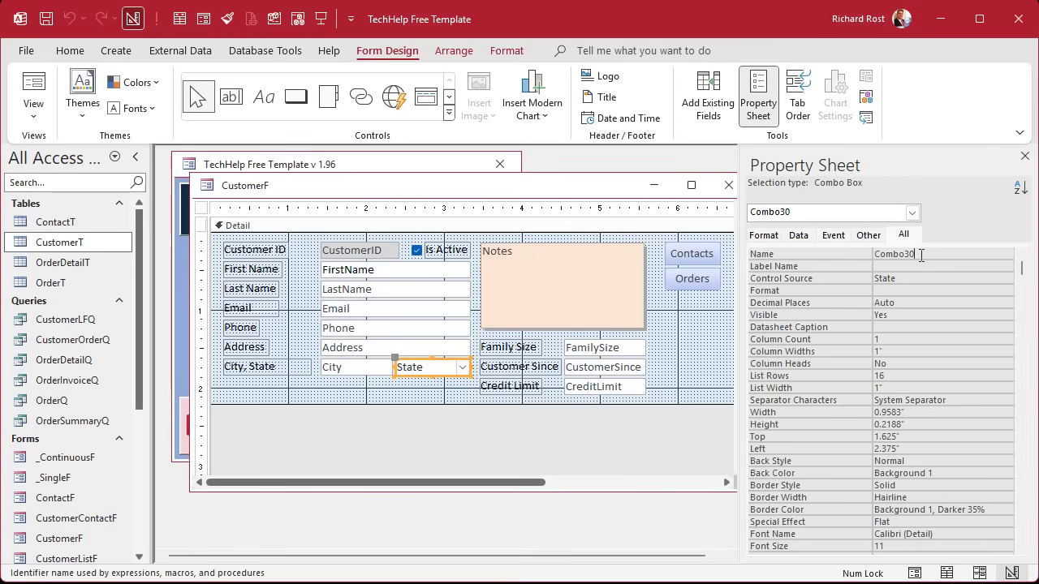
pyautogui.click(855, 254)
pyautogui.click(824, 278)
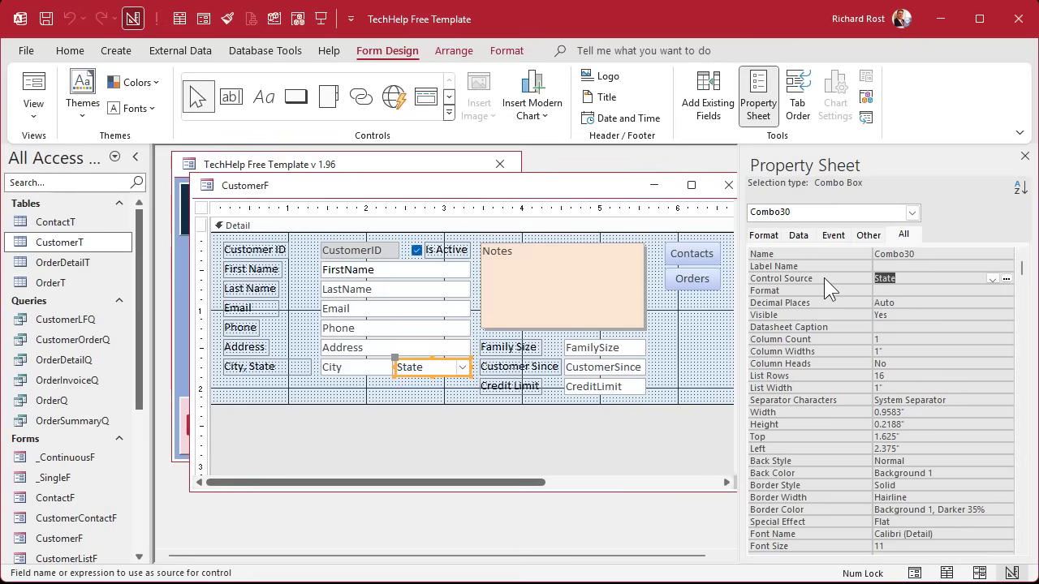
pyautogui.click(822, 255)
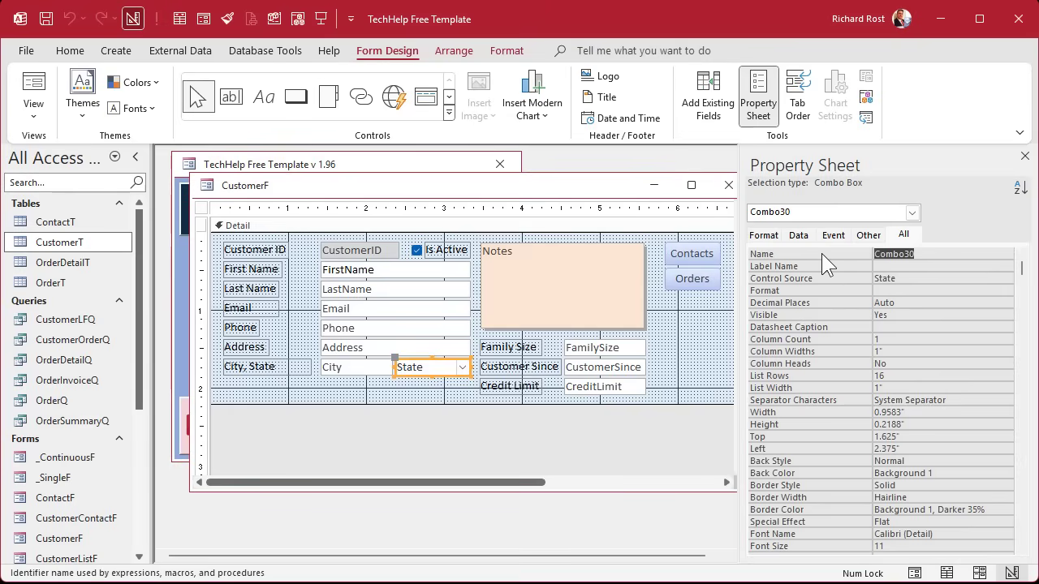
pyautogui.write('StateCombo')
pyautogui.press('Return')
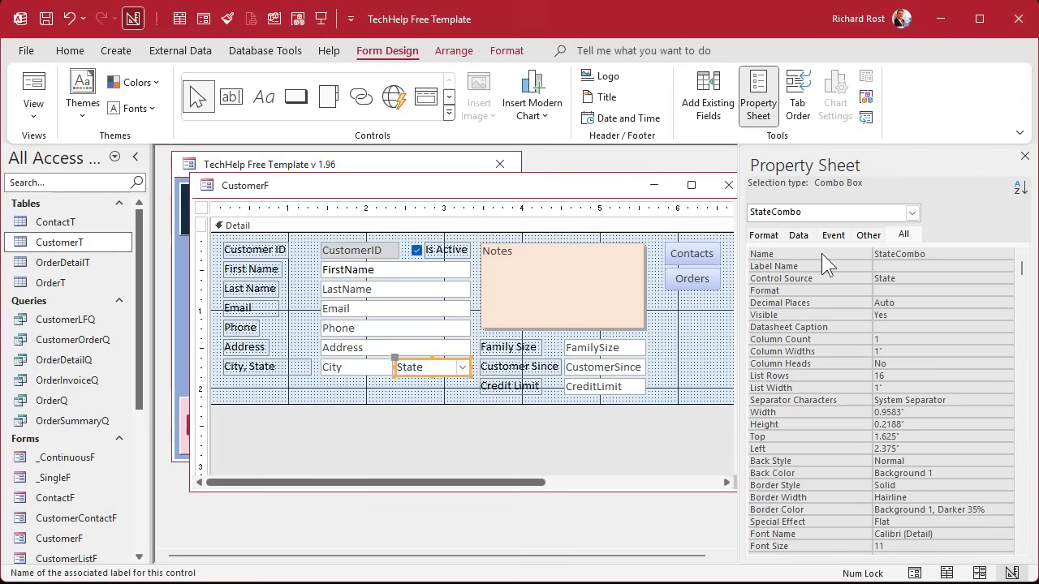
# - Examine the State combo box's Limit To List and Allow Value List Edits properties
pyautogui.click(805, 234)
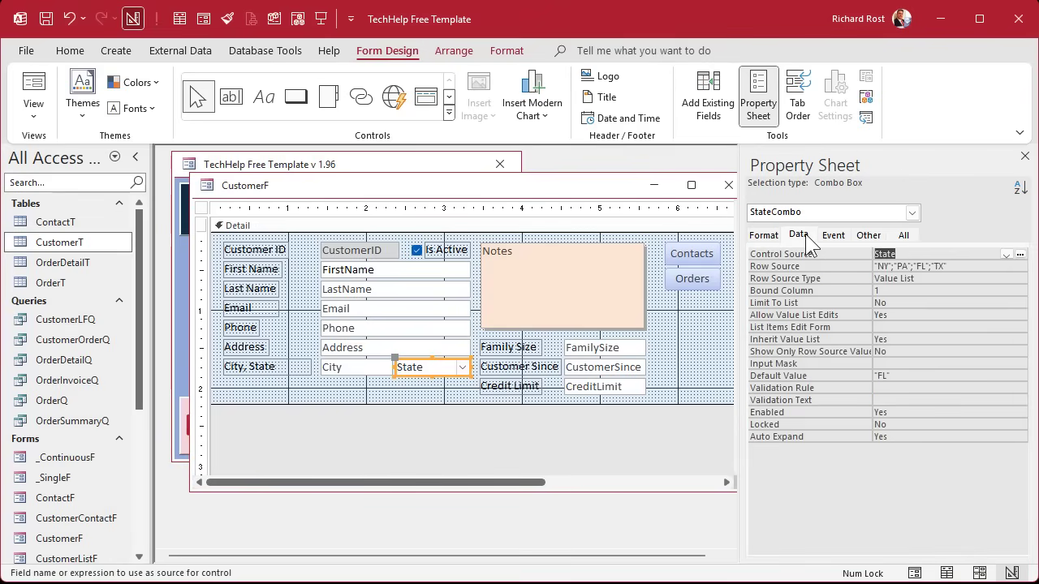
pyautogui.click(785, 305)
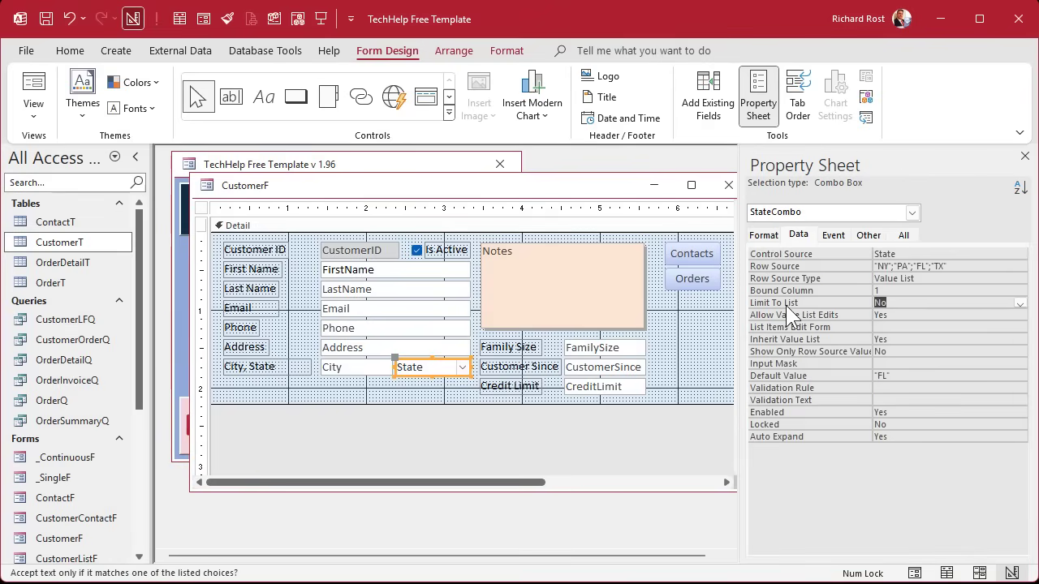
pyautogui.doubleClick(787, 306)
pyautogui.doubleClick(800, 303)
pyautogui.click(812, 315)
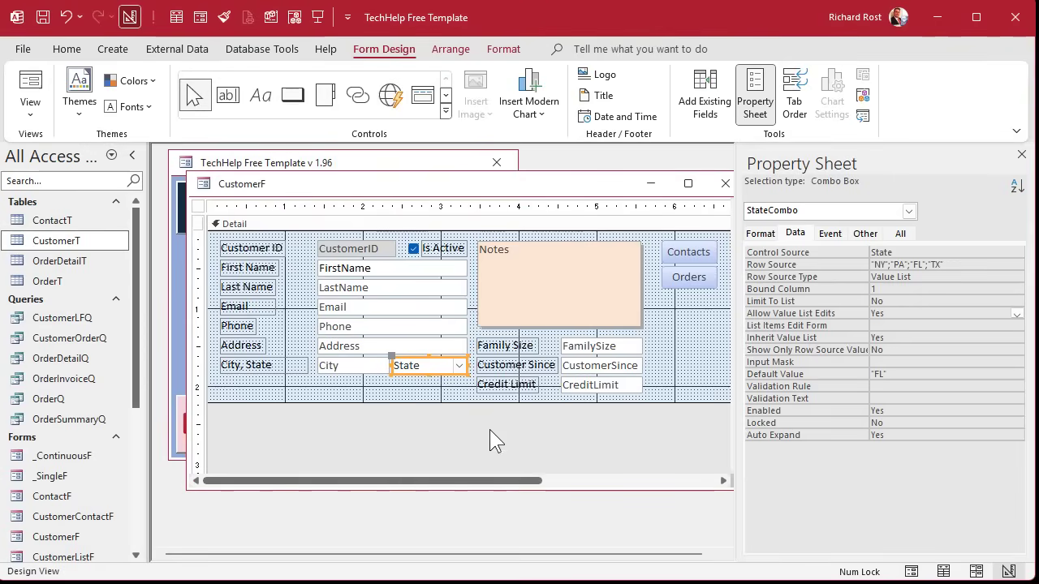
# - Close the customer form, discarding its design changes
pyautogui.click(420, 389)
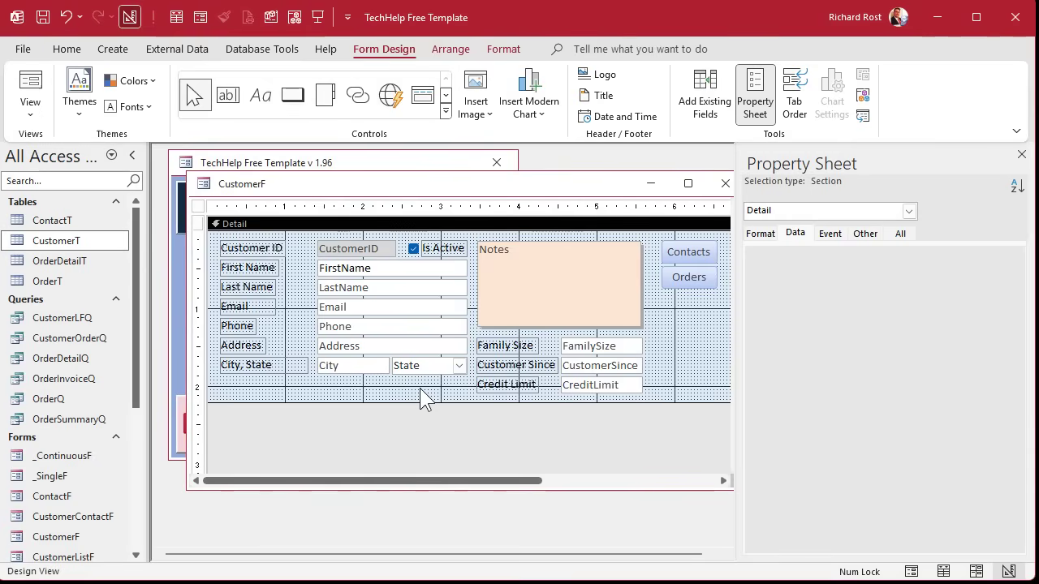
pyautogui.click(725, 184)
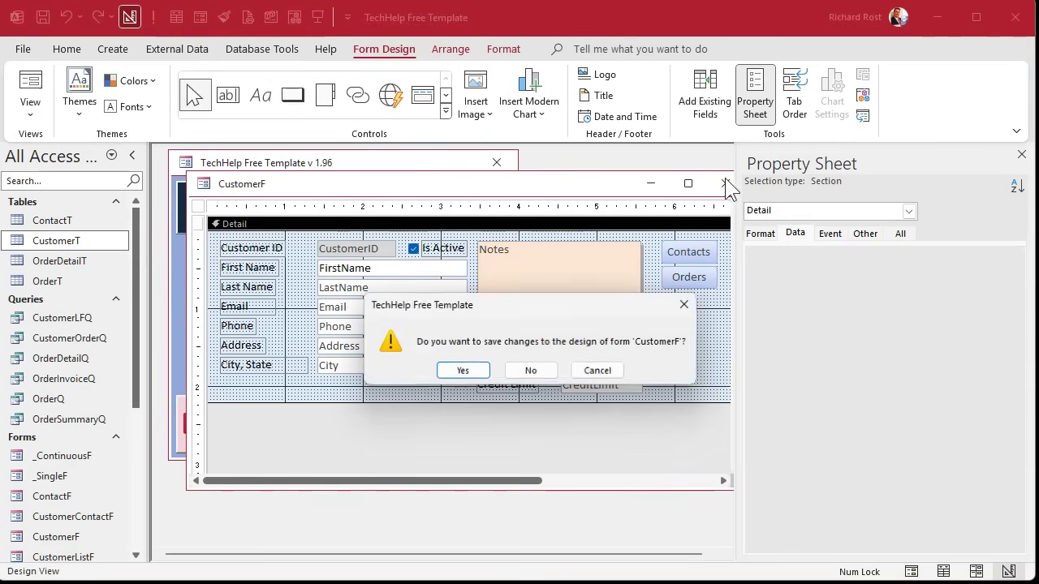
pyautogui.click(530, 371)
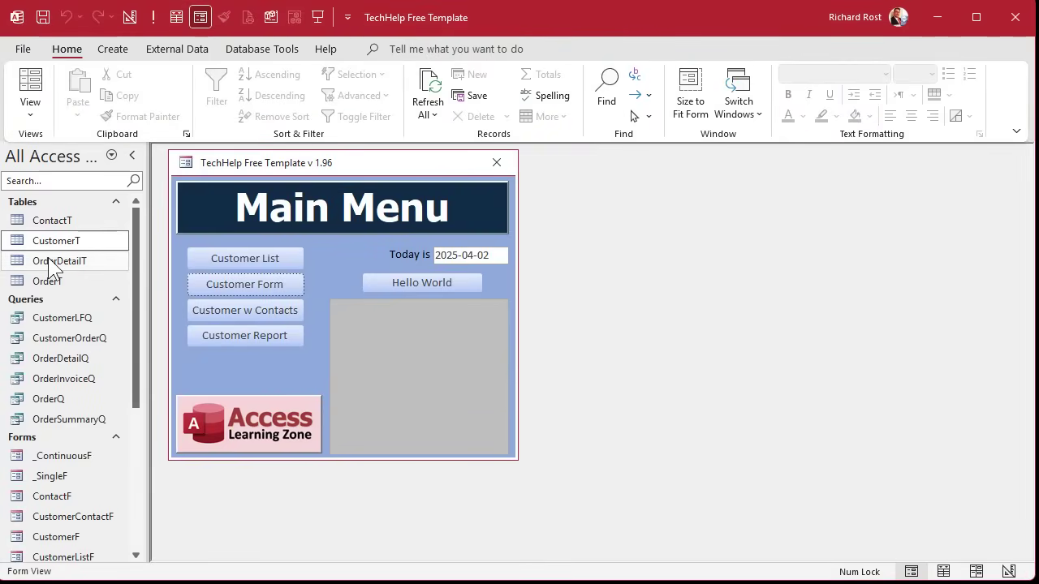
# - Start a new table in Design View with an AutoNumber field named StateID
pyautogui.click(104, 40)
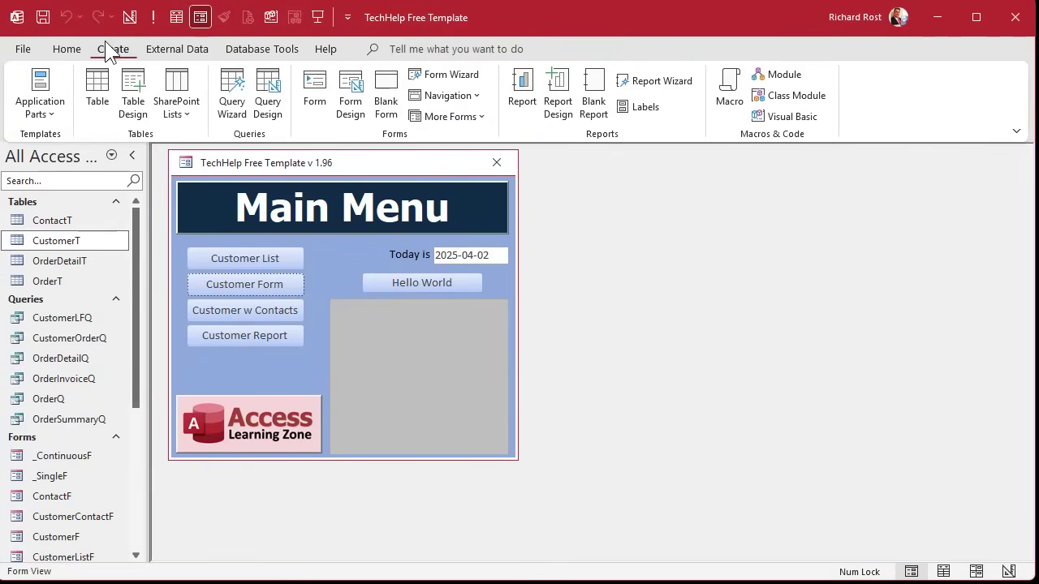
pyautogui.click(132, 88)
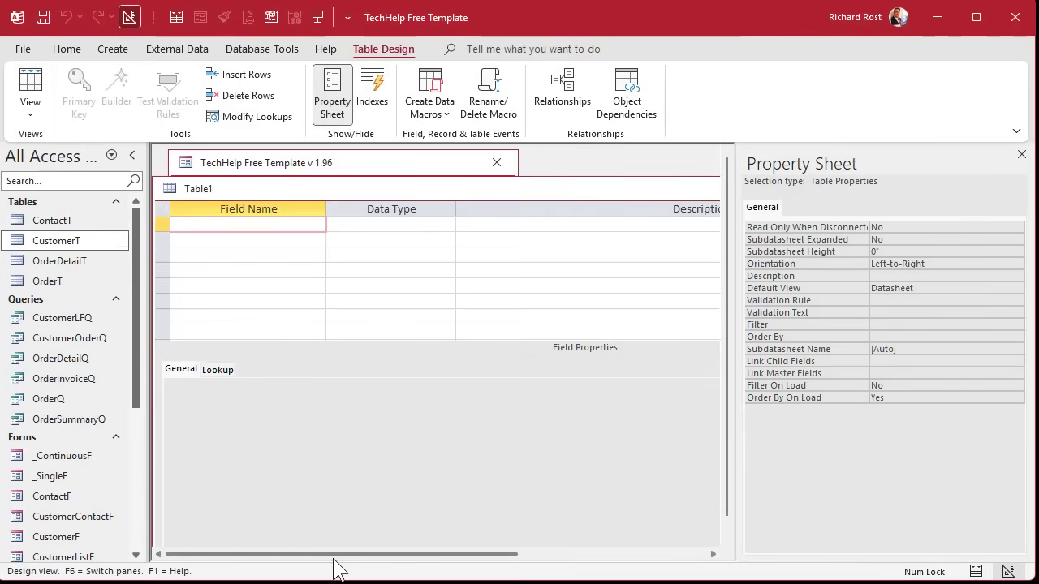
pyautogui.write('StateID')
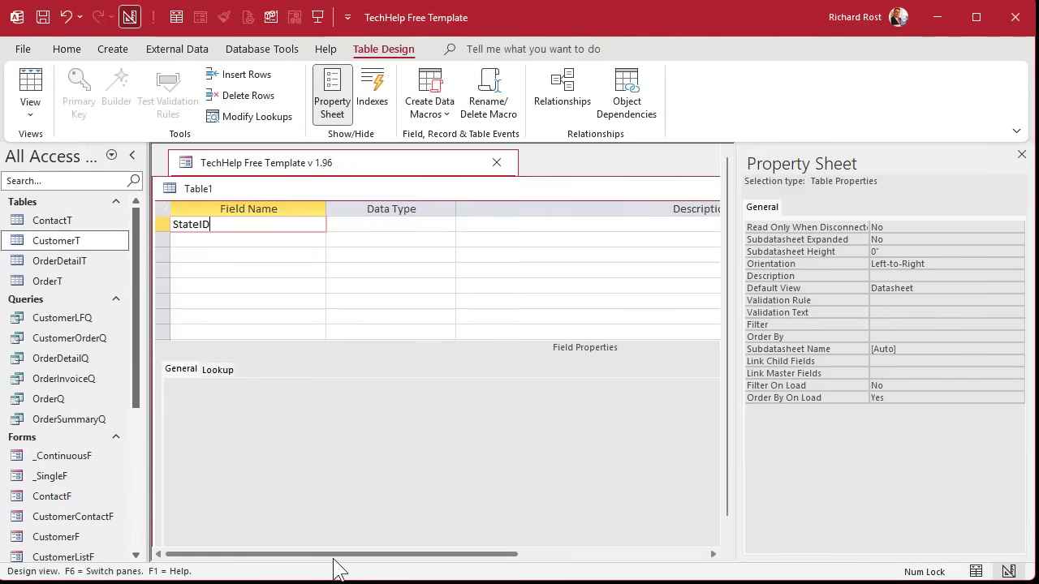
pyautogui.press('Tab')
pyautogui.press('Tab')
pyautogui.press('Tab')
# - Add the Short Text fields StateAbbrev and StateName to the new table
pyautogui.write('StateAbbrev')
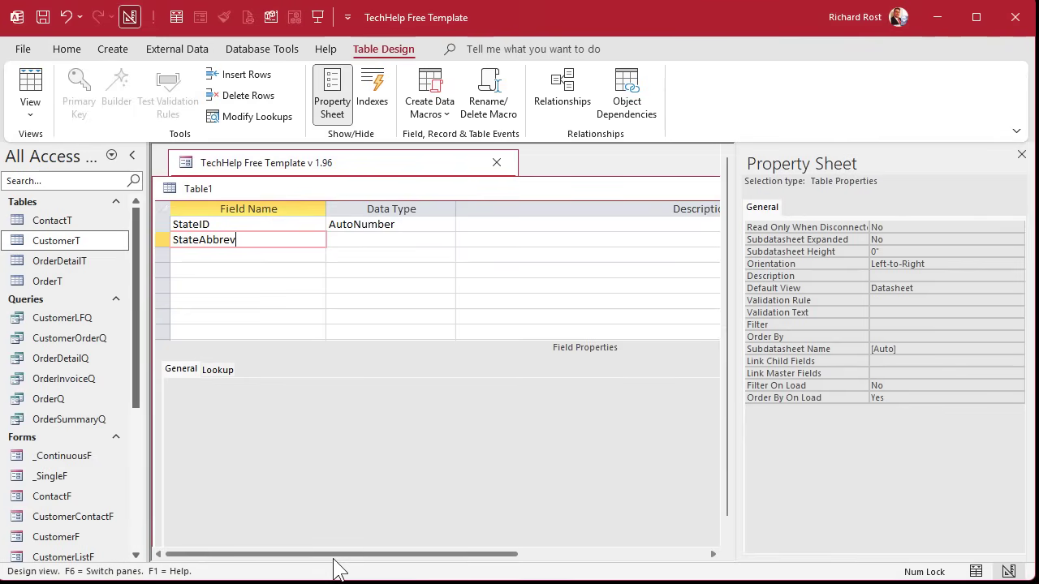
pyautogui.press('Tab')
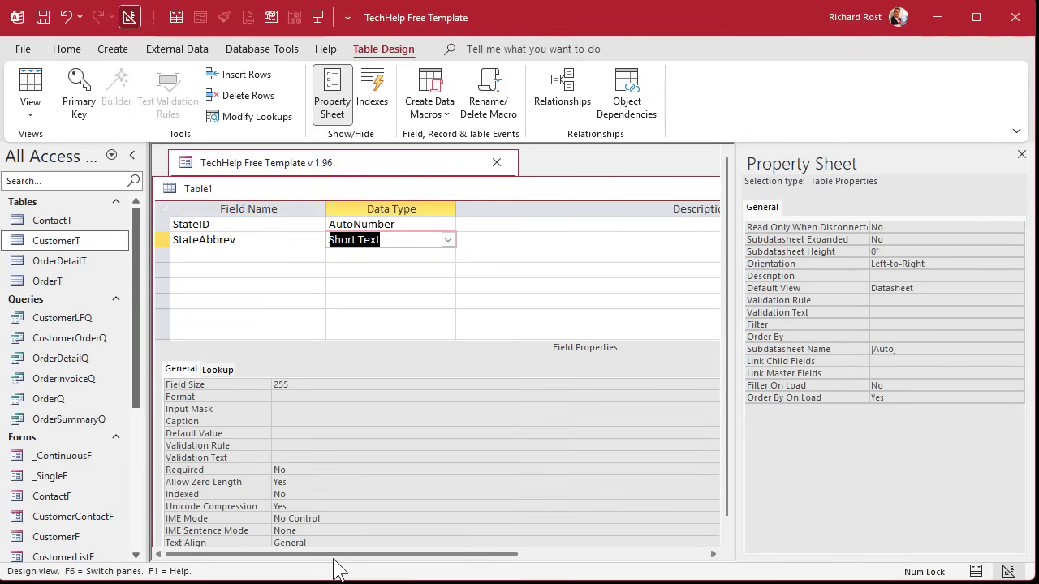
pyautogui.press('Tab')
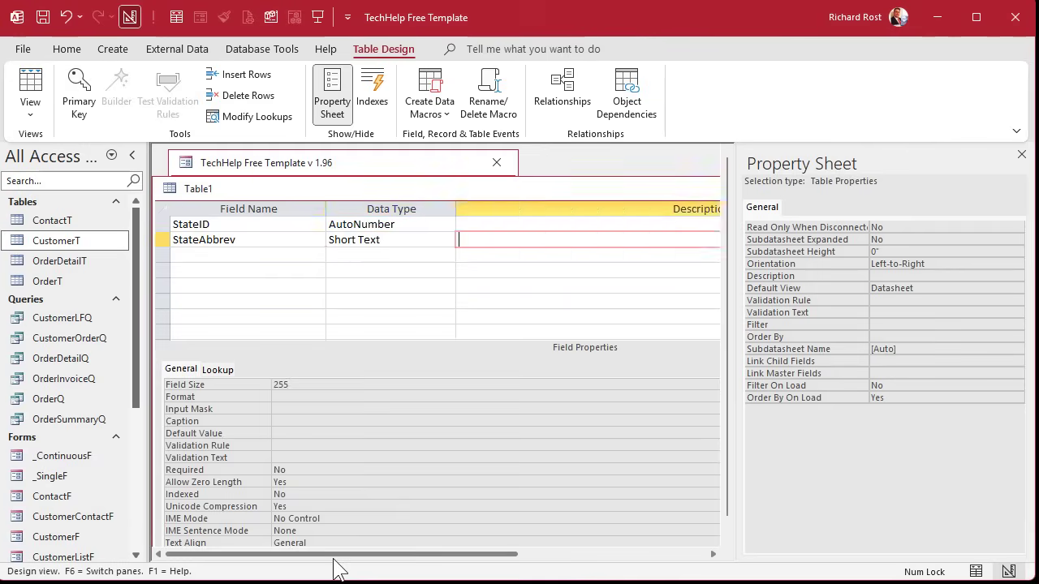
pyautogui.press('Tab')
pyautogui.write('StateName')
pyautogui.press('Tab')
pyautogui.press('Tab')
pyautogui.press('Tab')
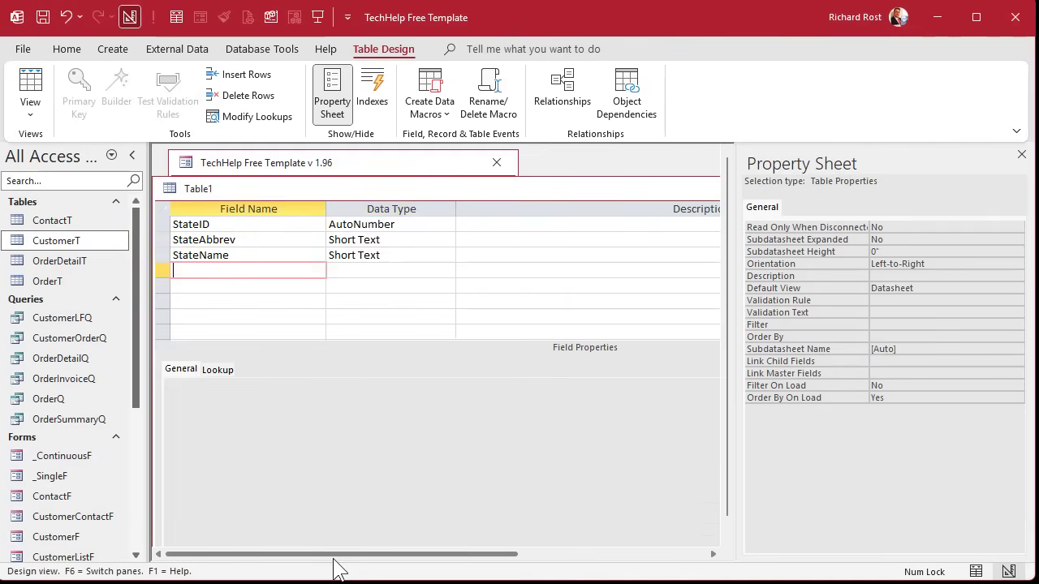
# - Save the table as StateT and let Access create its primary key
pyautogui.hotkey('ctrl', 's')
pyautogui.write('StateT')
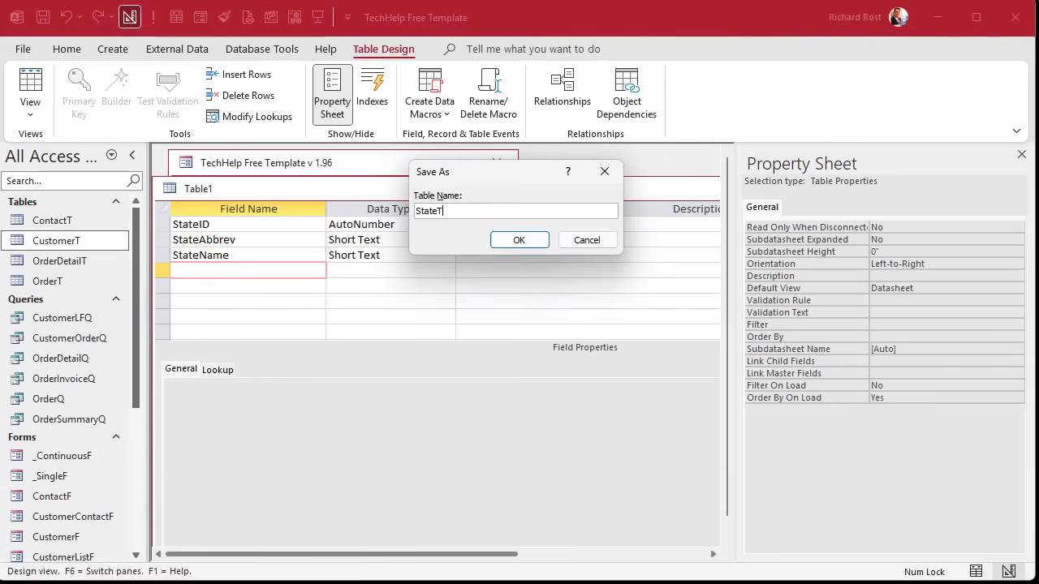
pyautogui.press('Return')
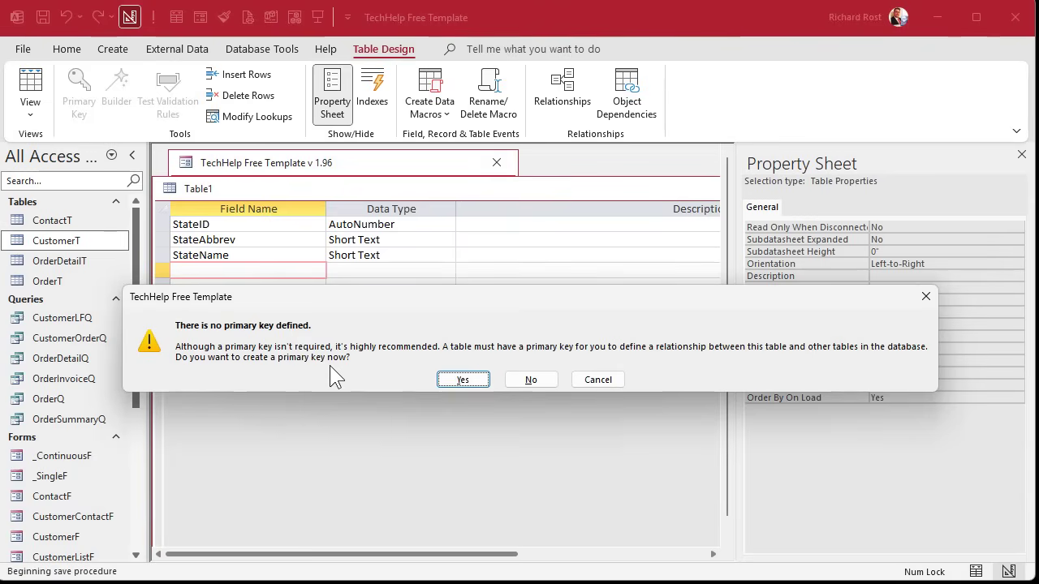
pyautogui.click(447, 378)
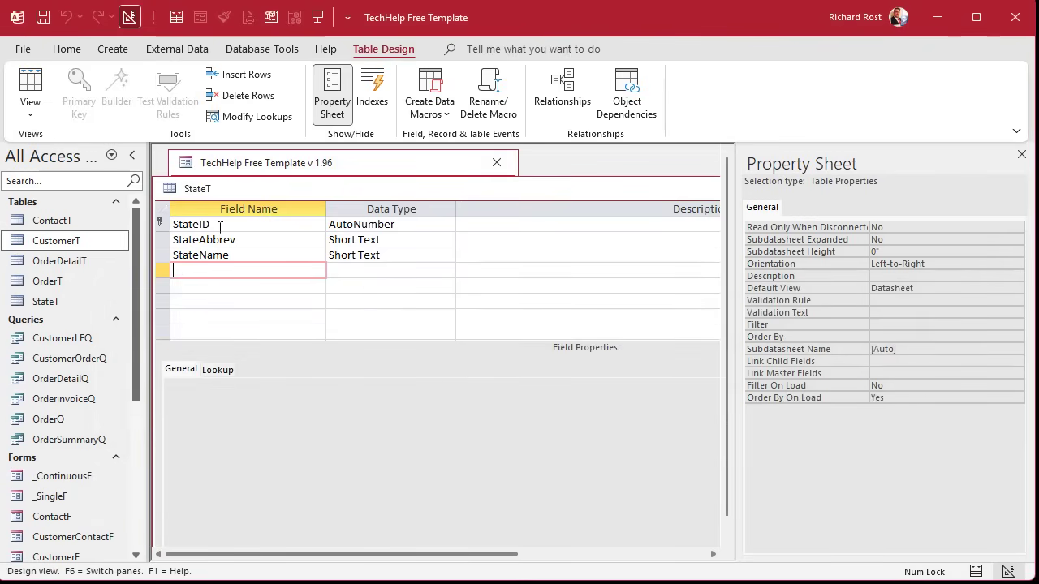
# - Switch StateT to Datasheet View and add the records NY, New York and FL, Florida
pyautogui.click(30, 86)
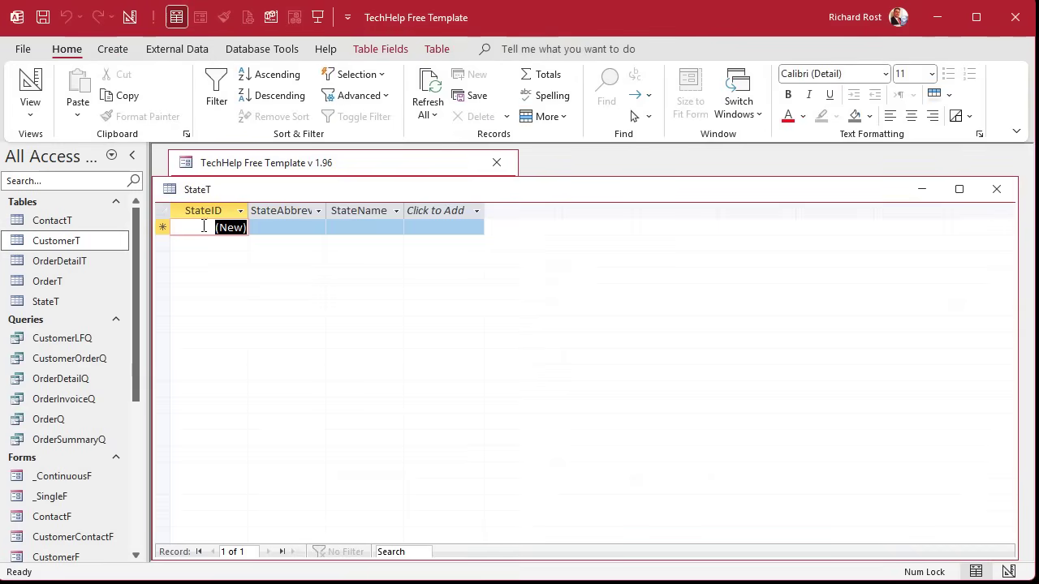
pyautogui.click(265, 227)
pyautogui.write('NY')
pyautogui.press('Tab')
pyautogui.write('New York')
pyautogui.press('Tab')
pyautogui.write('FL')
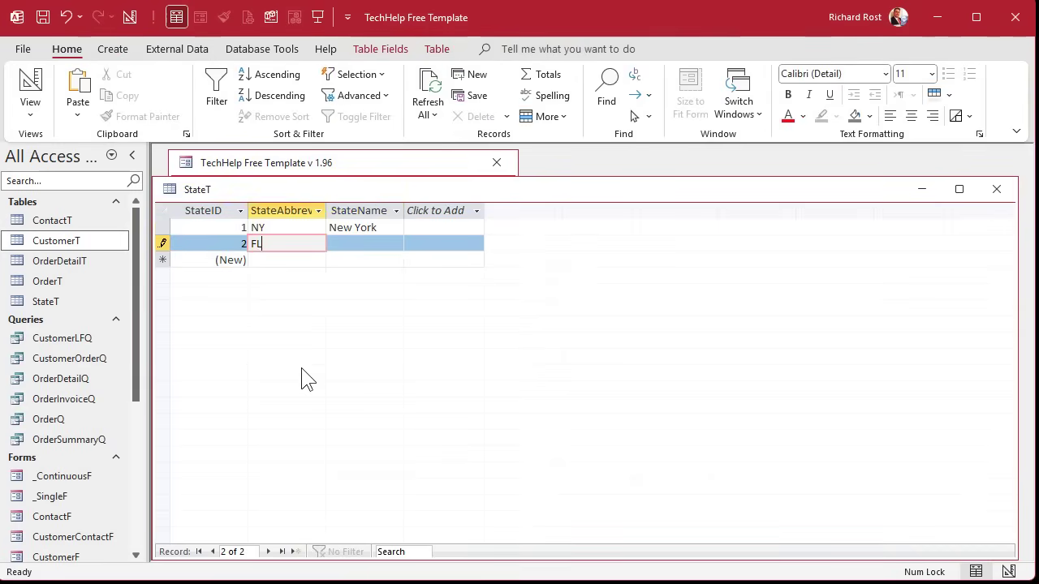
pyautogui.press('Tab')
pyautogui.write('Florida')
pyautogui.press('Tab')
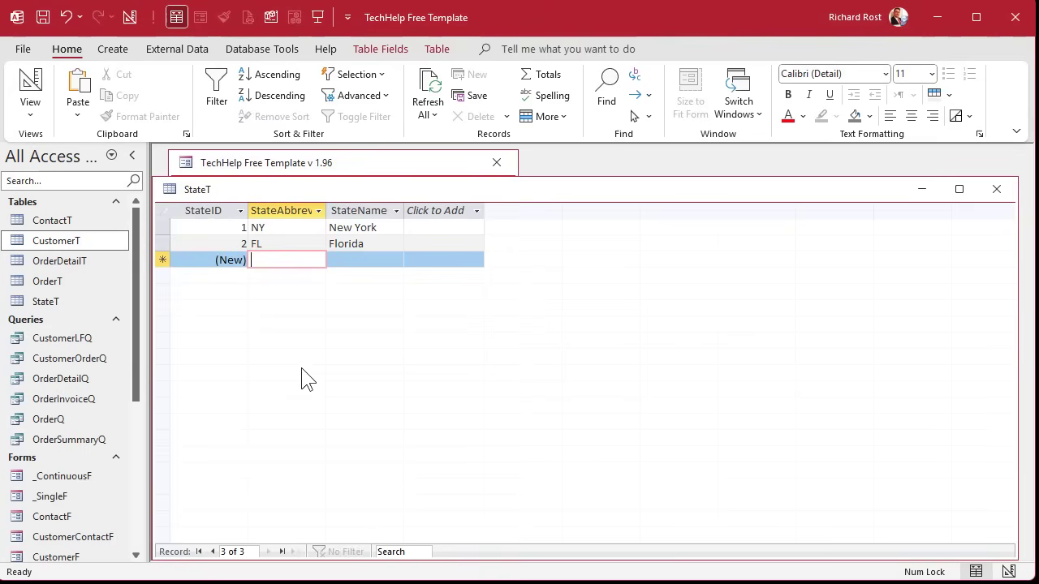
# - Add the records TX, Texas and AK, Alaska to StateT and close the table
pyautogui.write('TX')
pyautogui.press('Tab')
pyautogui.write('Texas')
pyautogui.press('Tab')
pyautogui.press('Tab')
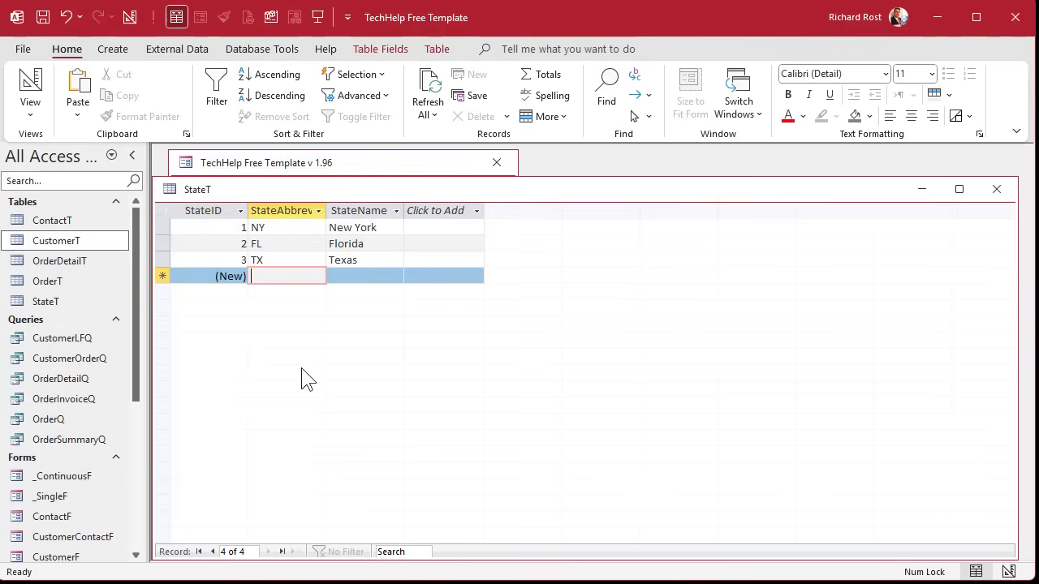
pyautogui.write('AK')
pyautogui.press('Tab')
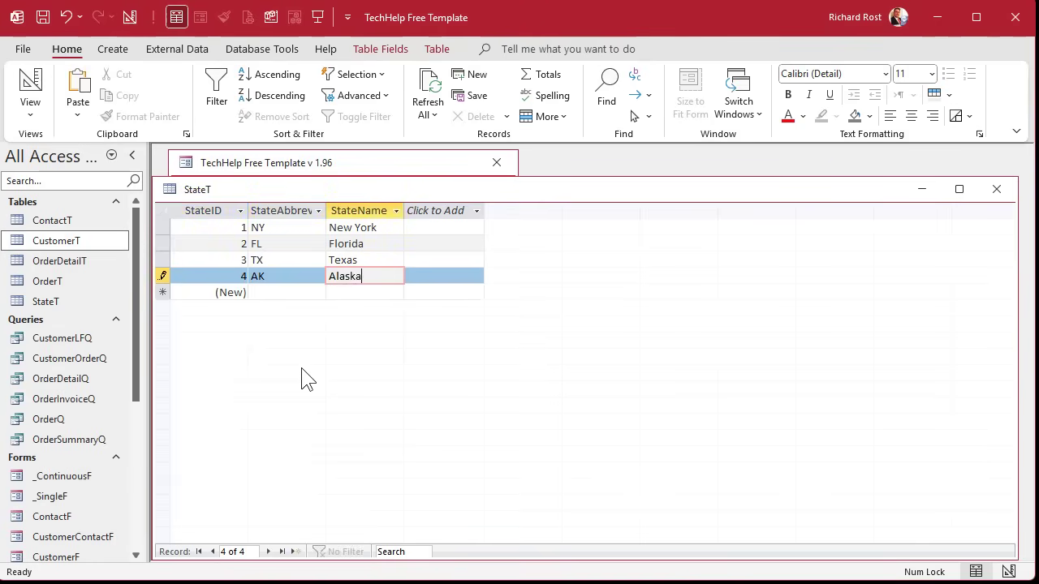
pyautogui.press('Tab')
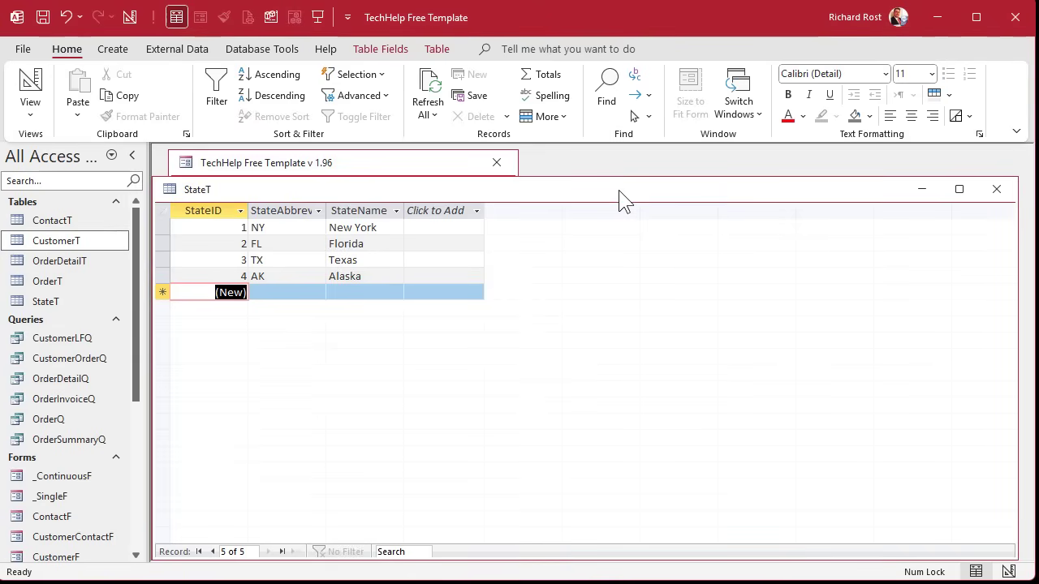
pyautogui.click(222, 211)
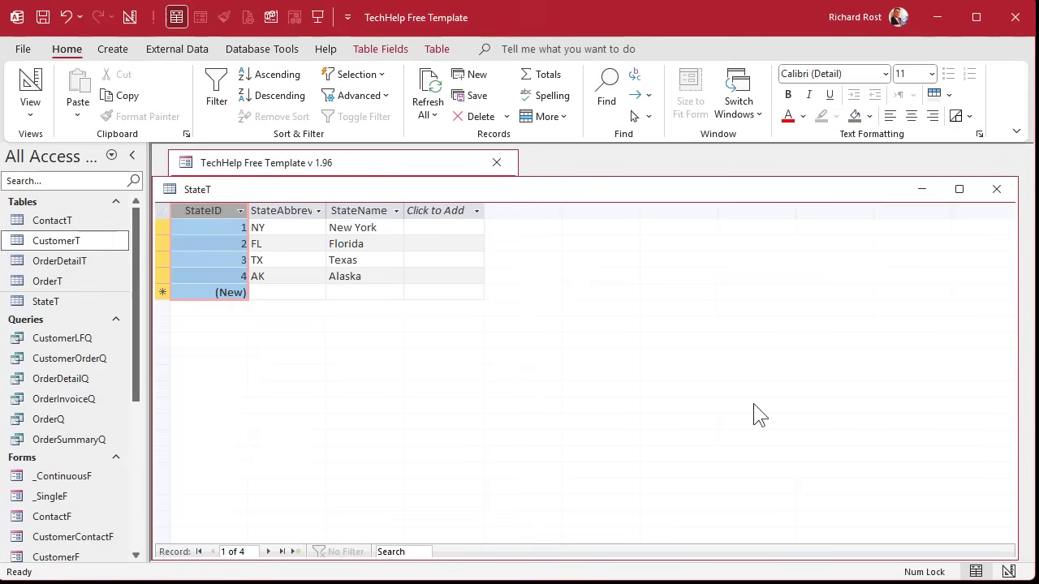
pyautogui.click(995, 191)
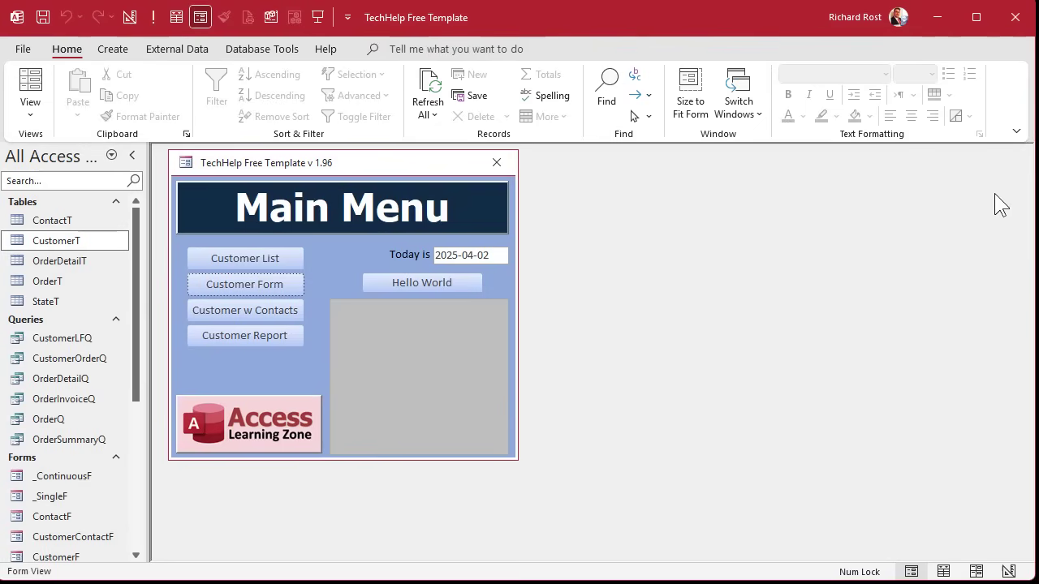
# - Open CustomerT in Design View and permanently delete its State field
pyautogui.rightClick(71, 237)
pyautogui.click(124, 271)
pyautogui.scroll(-1, 292, 272)
pyautogui.click(163, 272)
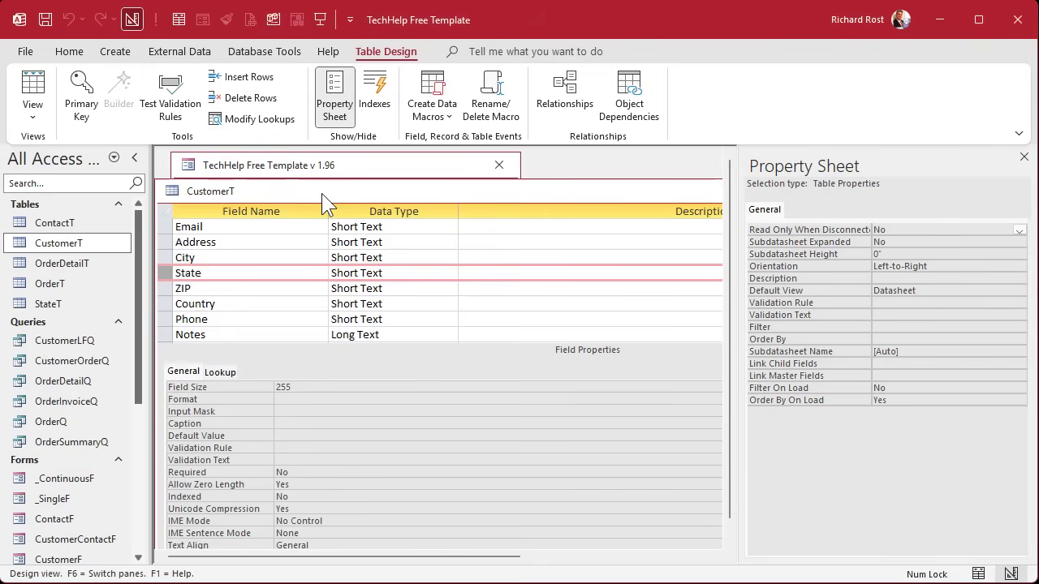
pyautogui.click(267, 195)
pyautogui.moveTo(180, 248); pyautogui.dragTo(178, 251)
pyautogui.press('Delete')
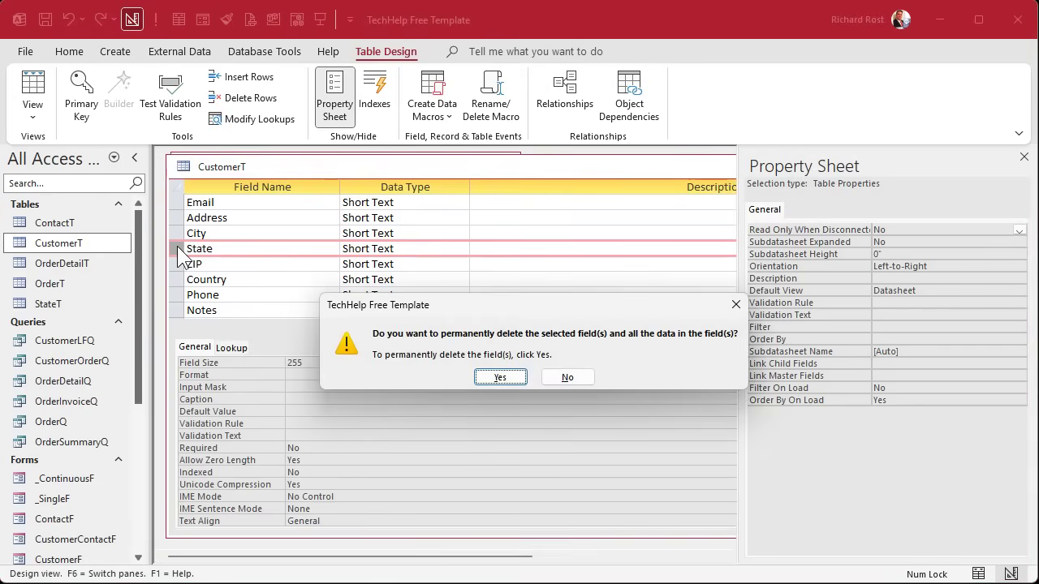
pyautogui.press('Return')
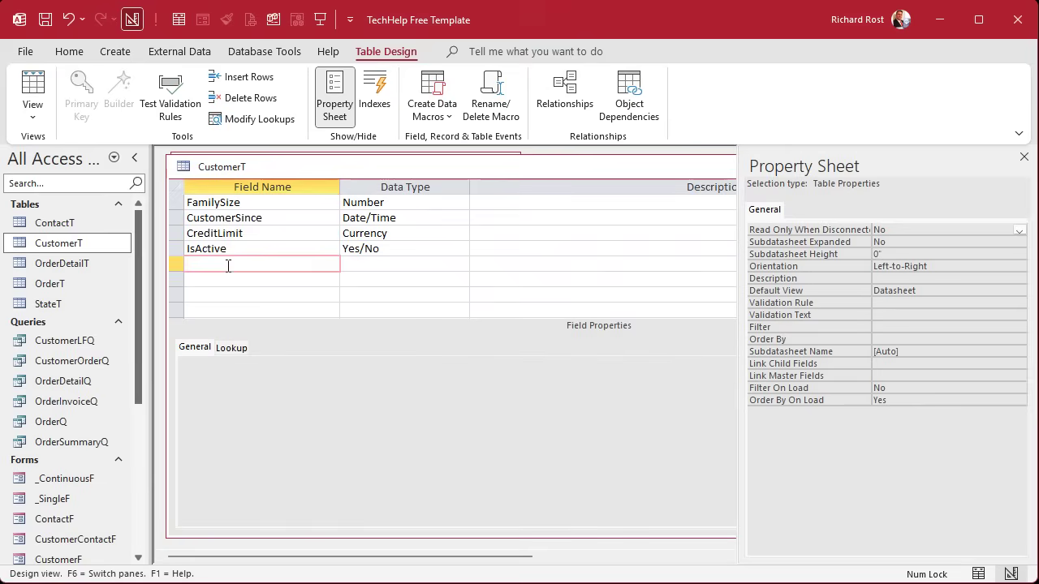
# - Add a Number field named StateID at the end of CustomerT's field list, and save and close the table
pyautogui.press('Return')
pyautogui.press('Return')
pyautogui.press('Return')
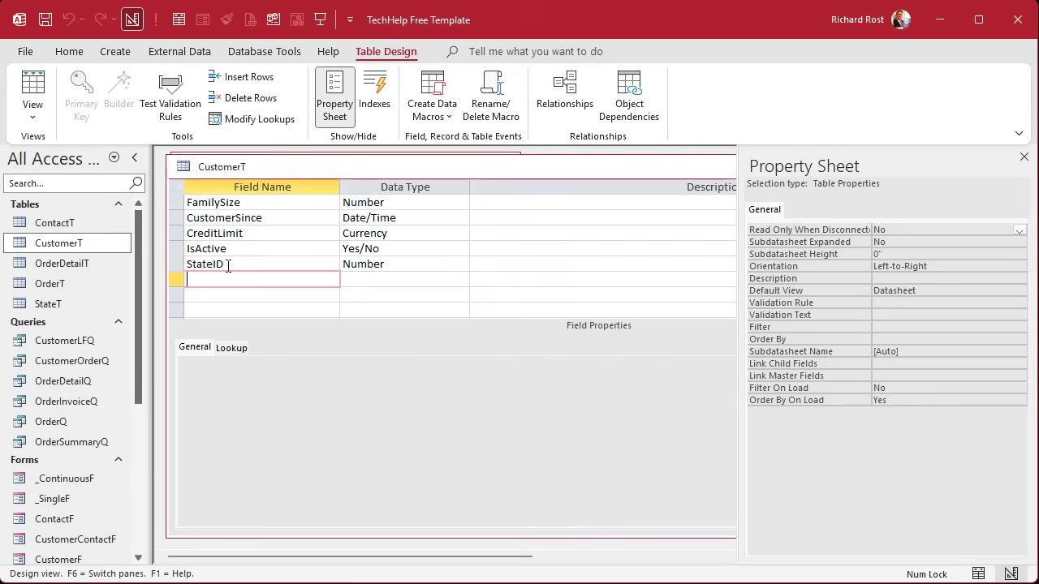
pyautogui.doubleClick(184, 166)
# - Open the customer form in Design View and delete the State combo box beside the City field
pyautogui.click(251, 284)
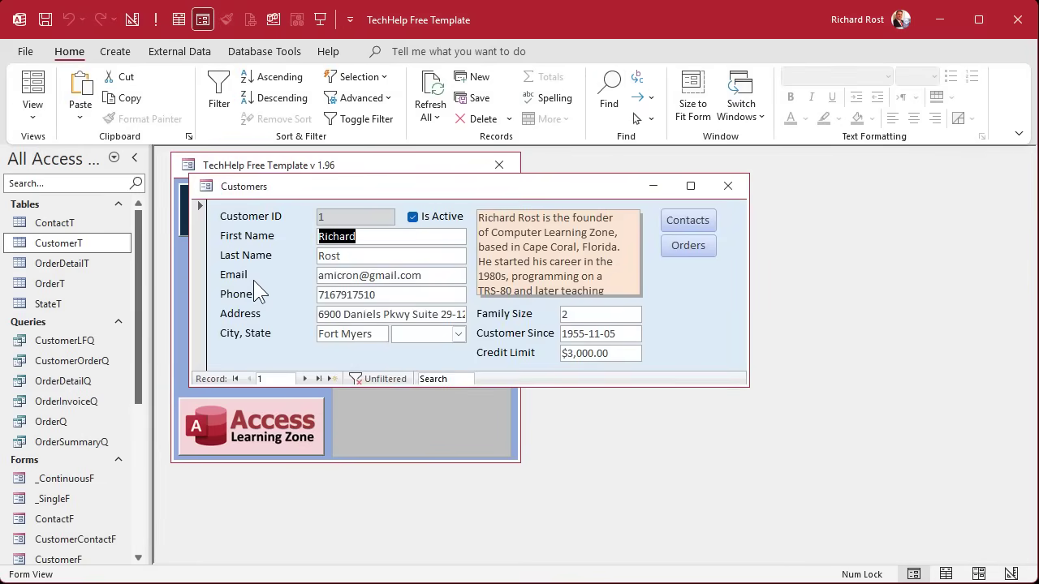
pyautogui.rightClick(702, 298)
pyautogui.click(761, 351)
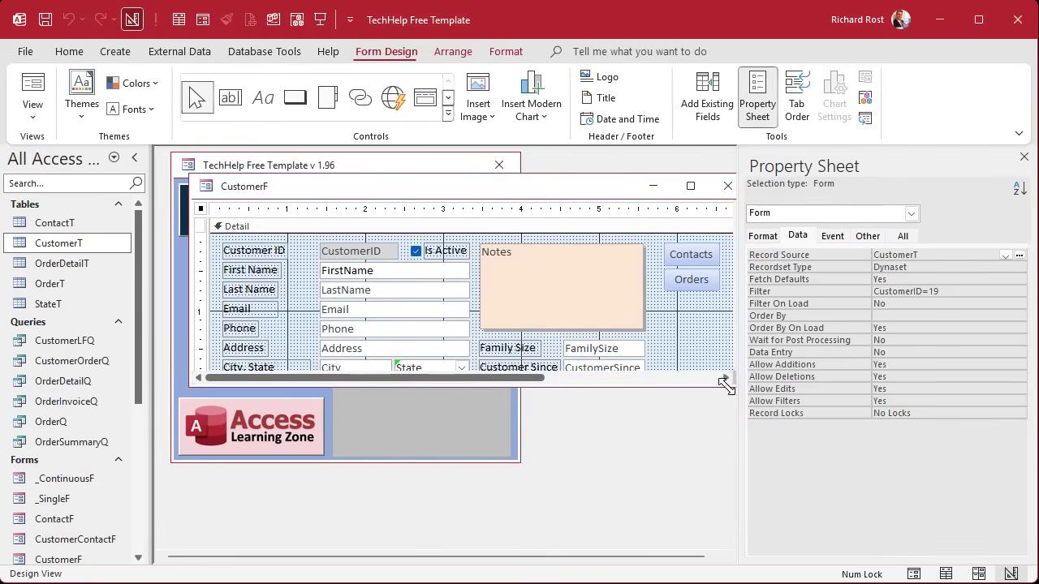
pyautogui.moveTo(665, 386); pyautogui.dragTo(677, 503)
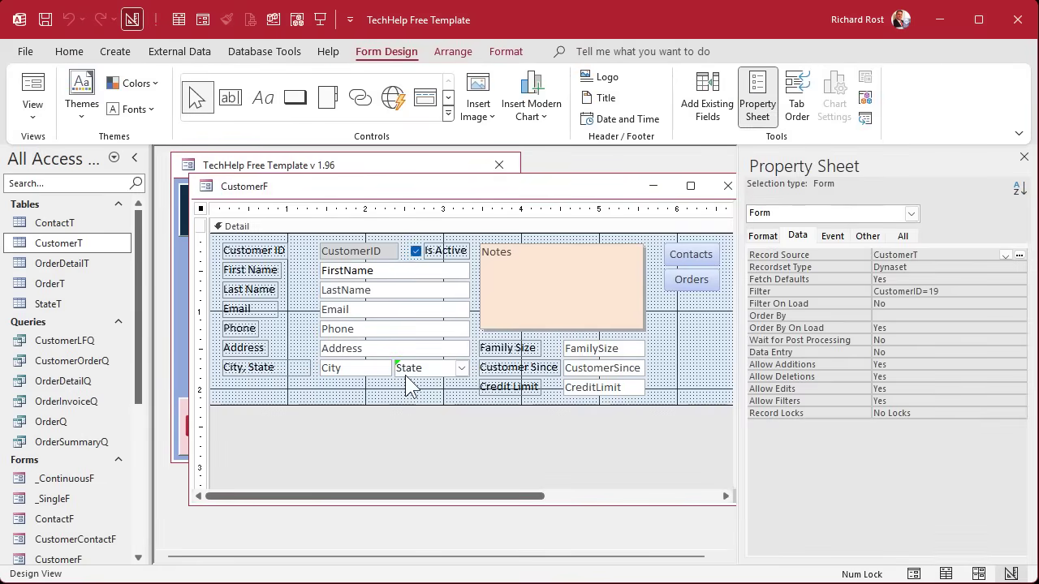
pyautogui.click(406, 375)
pyautogui.click(381, 368)
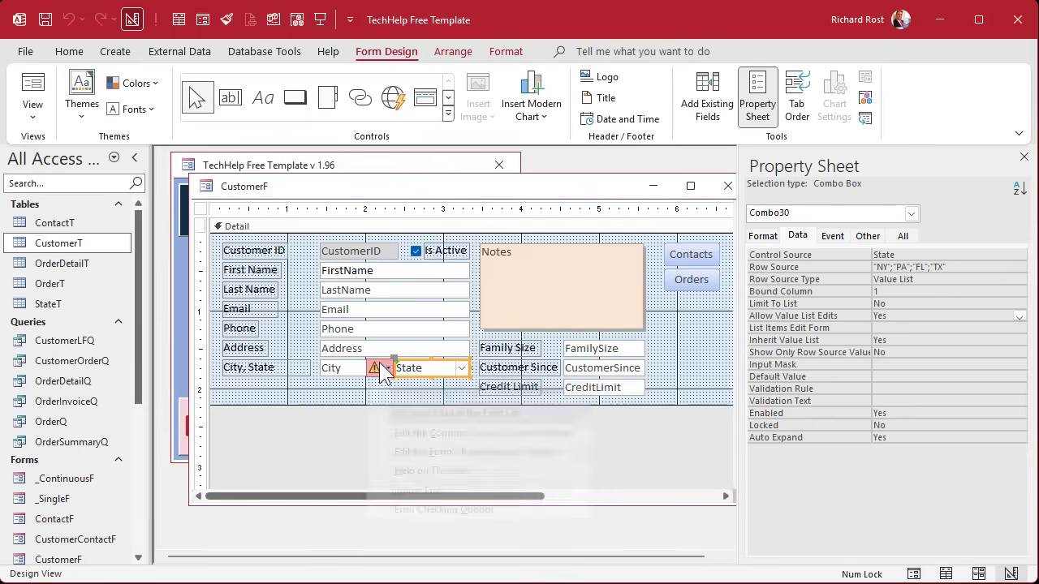
pyautogui.click(317, 392)
pyautogui.click(435, 371)
pyautogui.press('Delete')
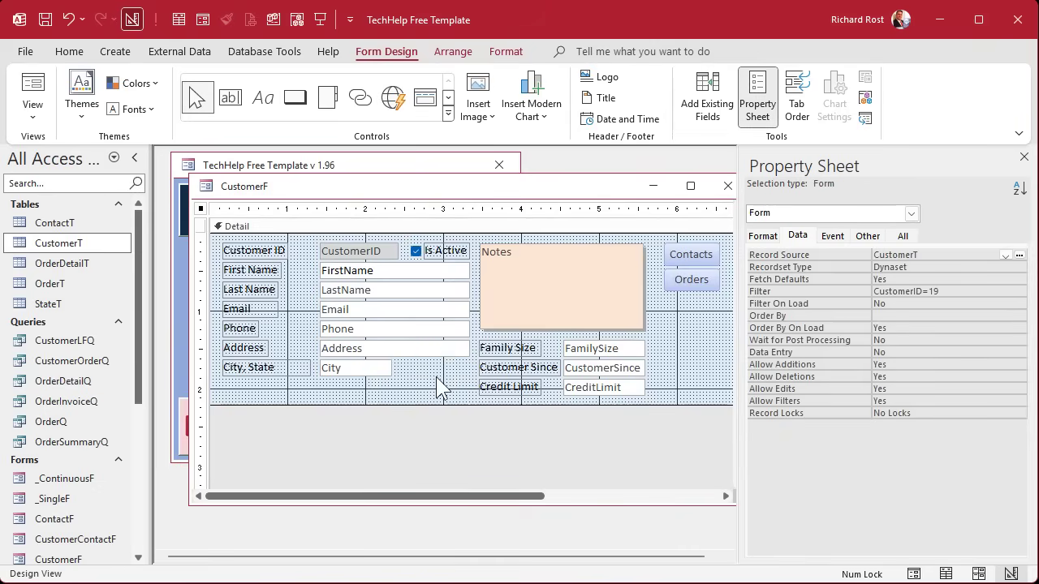
# - Place a combo box beside City that gets its values from StateT, including StateID, StateAbbrev and StateName
pyautogui.click(448, 116)
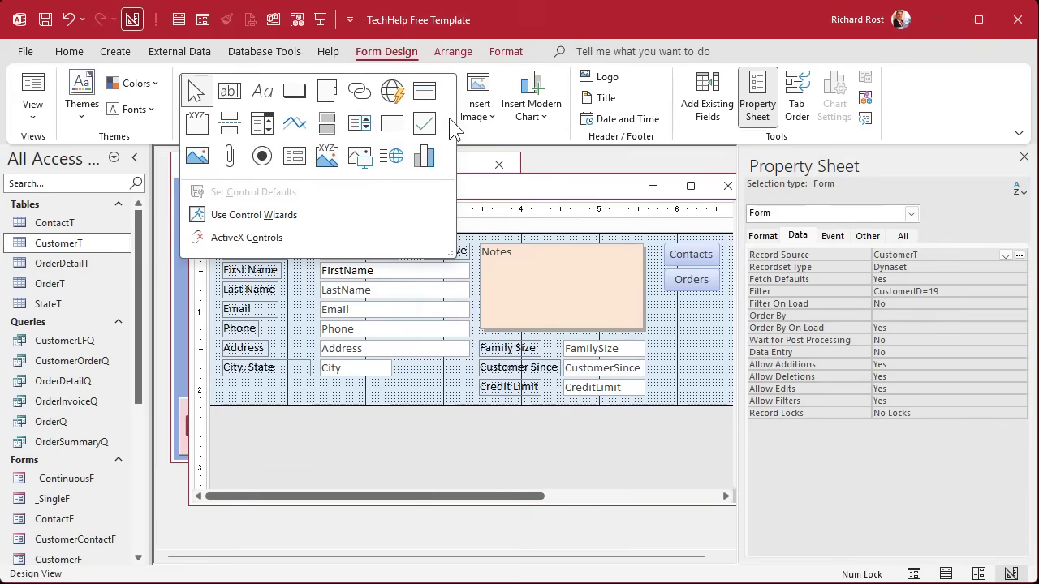
pyautogui.click(260, 126)
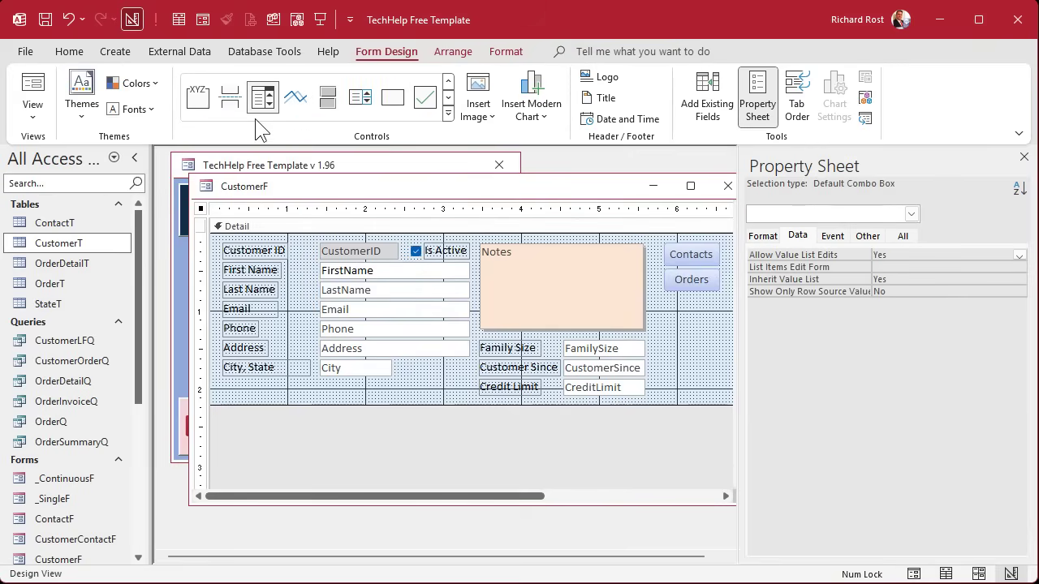
pyautogui.click(402, 362)
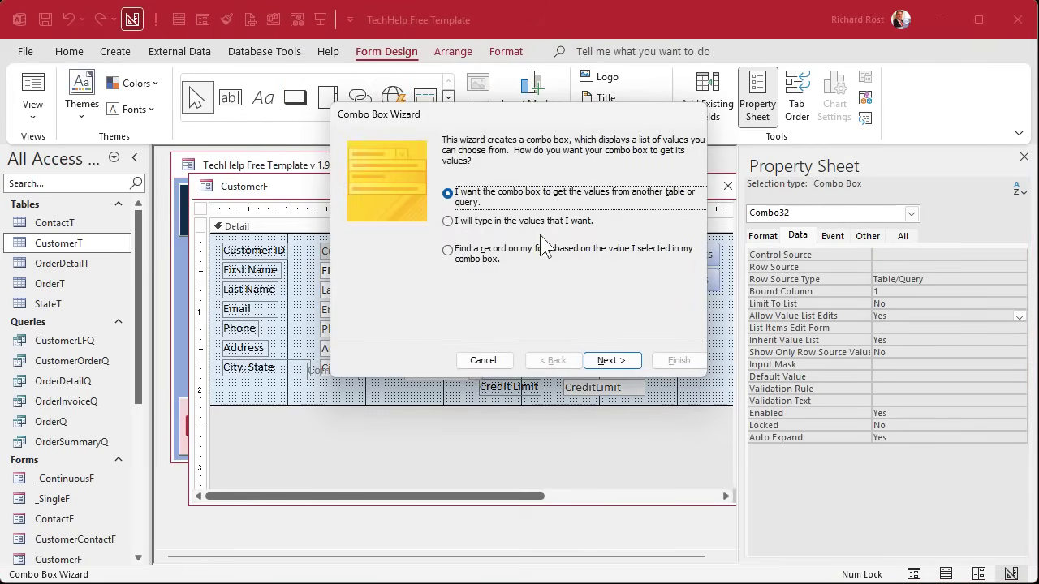
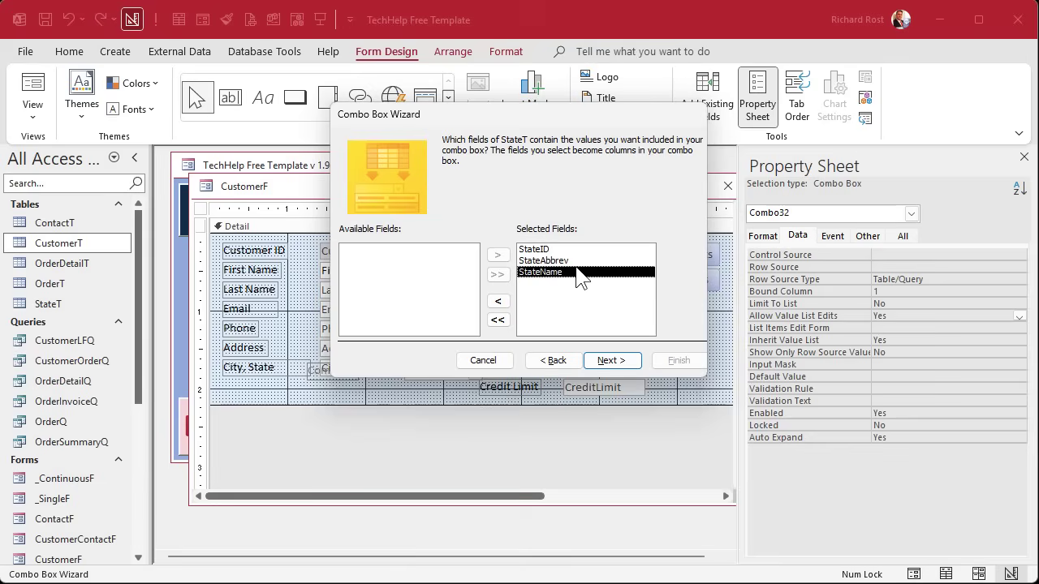
pyautogui.click(574, 250)
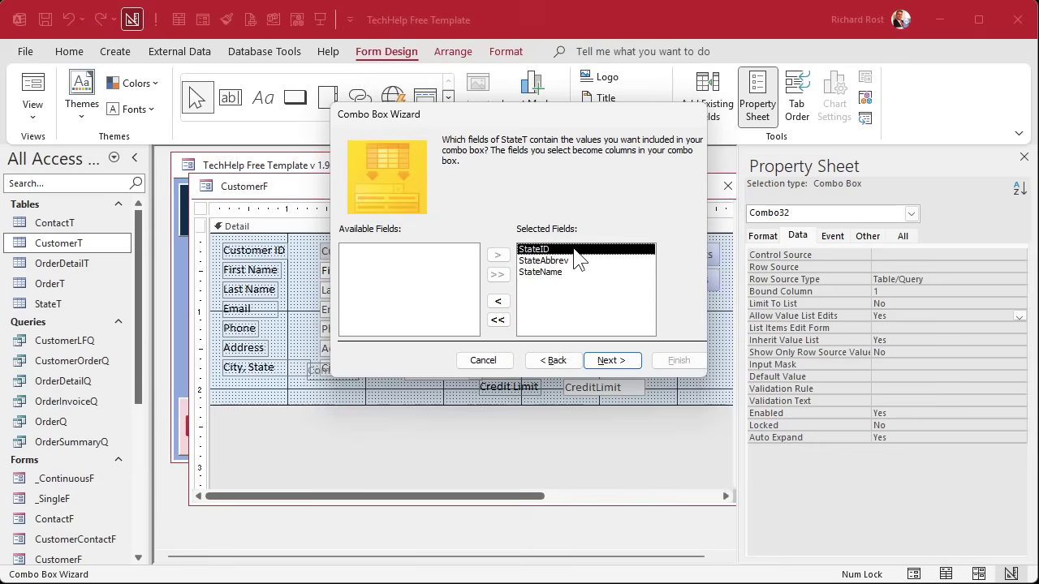
pyautogui.click(609, 362)
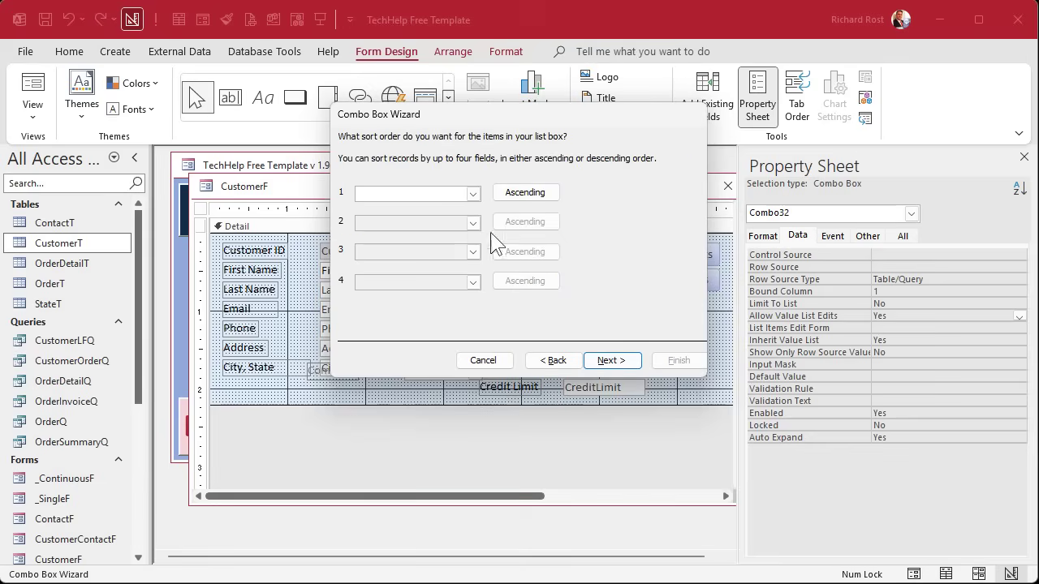
# - Sort the combo box list by StateAbbrev in ascending order
pyautogui.click(473, 194)
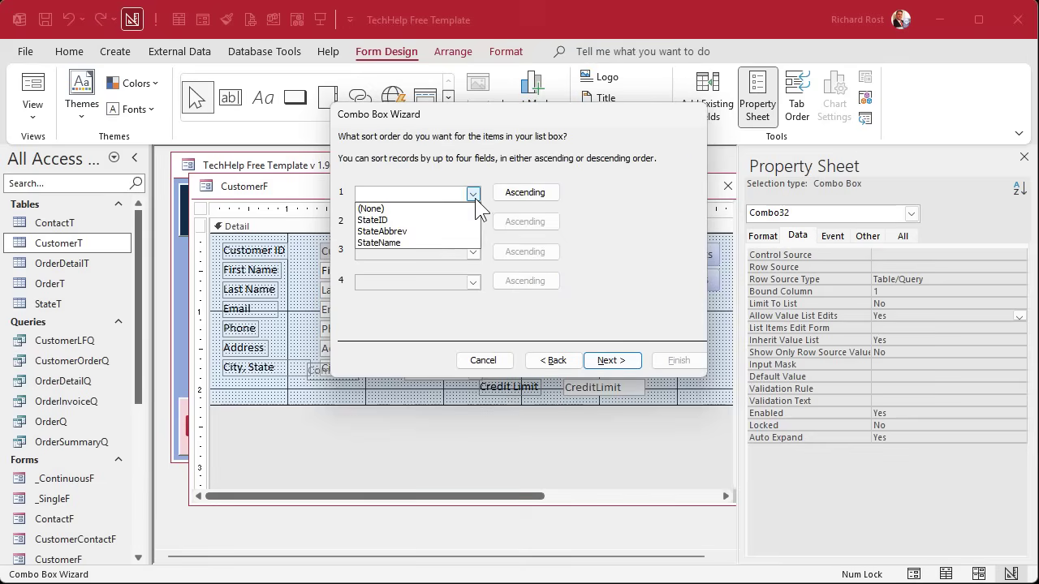
pyautogui.click(438, 231)
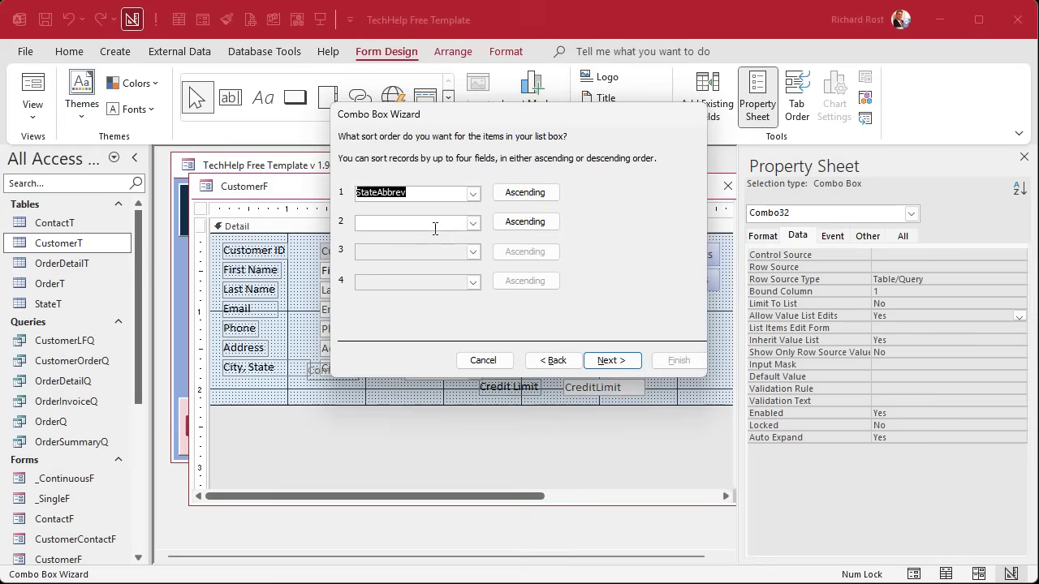
pyautogui.click(610, 359)
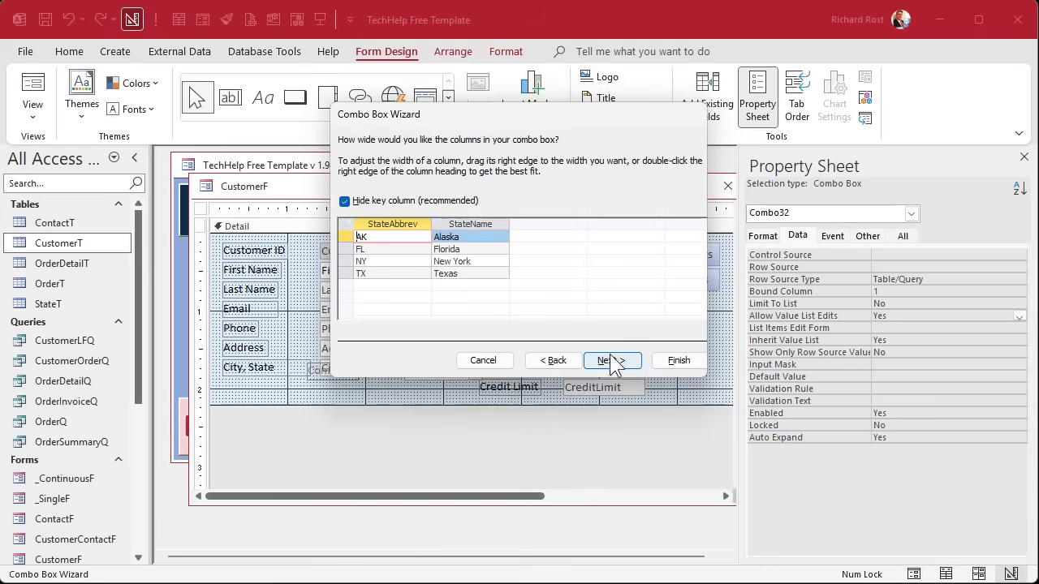
# - Keep the key column hidden and narrow the StateAbbrev and StateName columns of the combo box
pyautogui.click(401, 203)
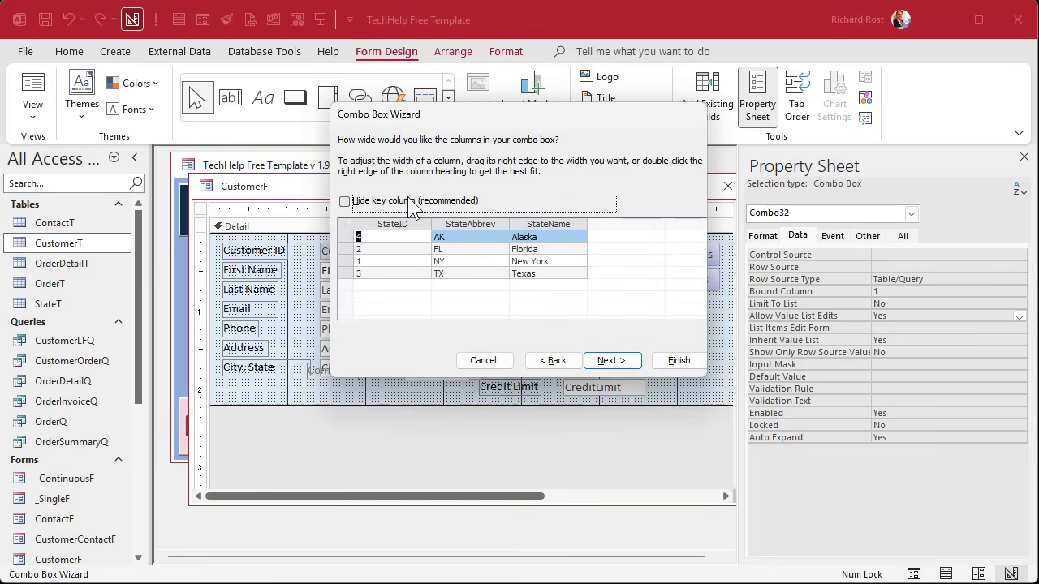
pyautogui.click(410, 205)
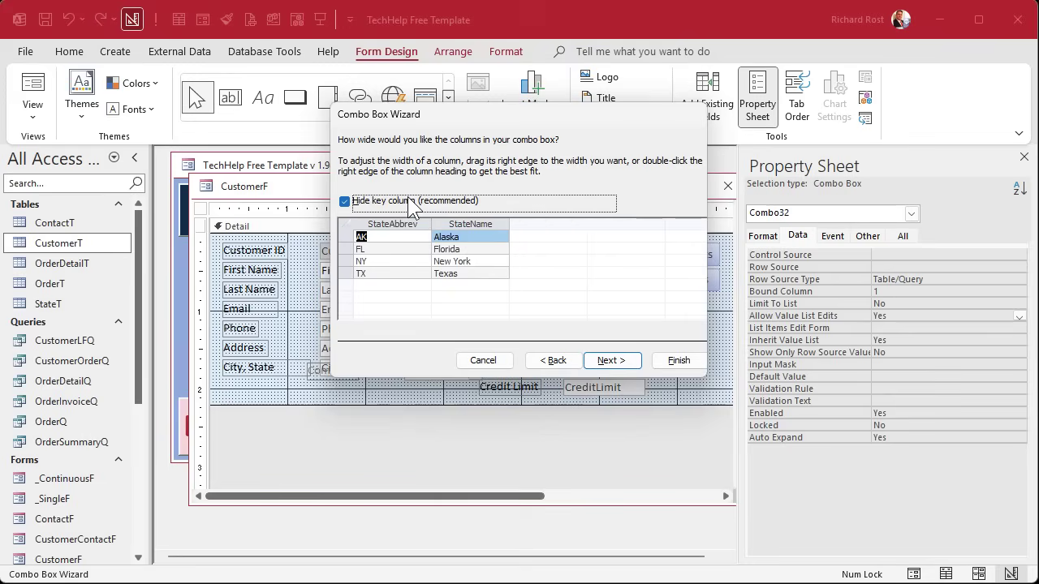
pyautogui.moveTo(430, 221); pyautogui.dragTo(384, 223)
pyautogui.moveTo(463, 224); pyautogui.dragTo(437, 224)
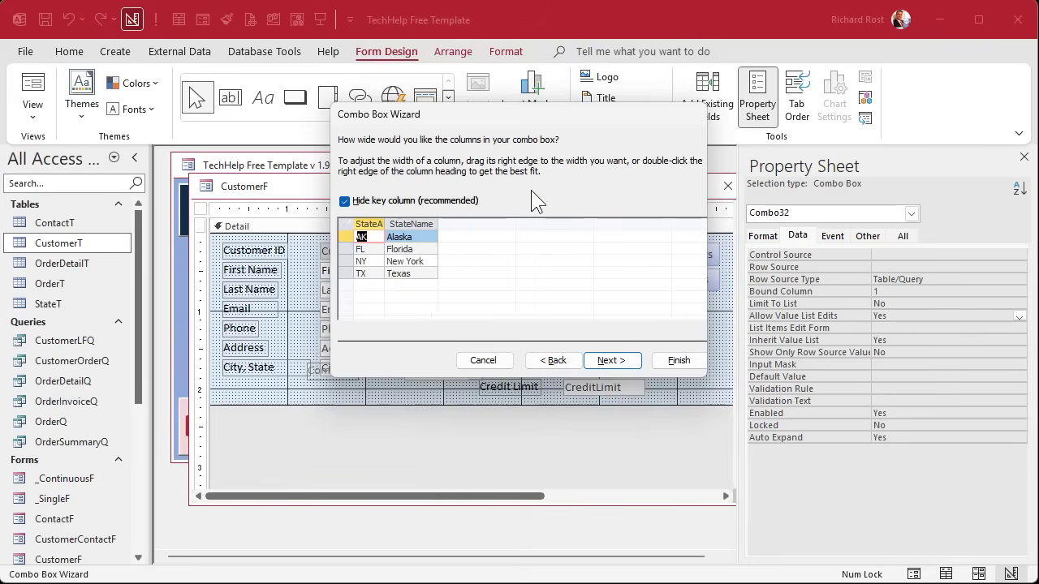
pyautogui.click(608, 361)
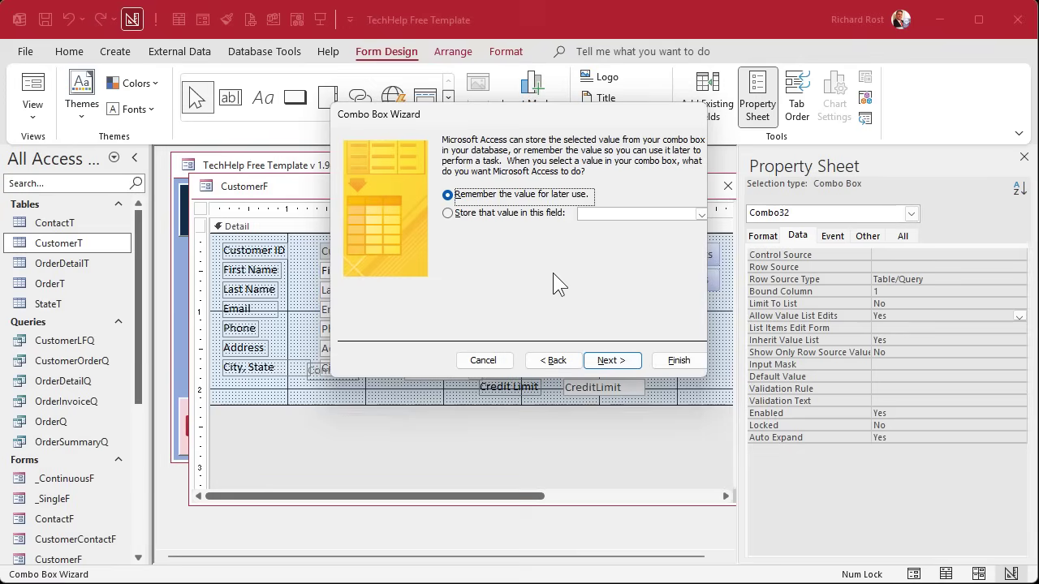
# - Store the combo box's value in the StateID field, label it State, and finish the wizard
pyautogui.click(473, 215)
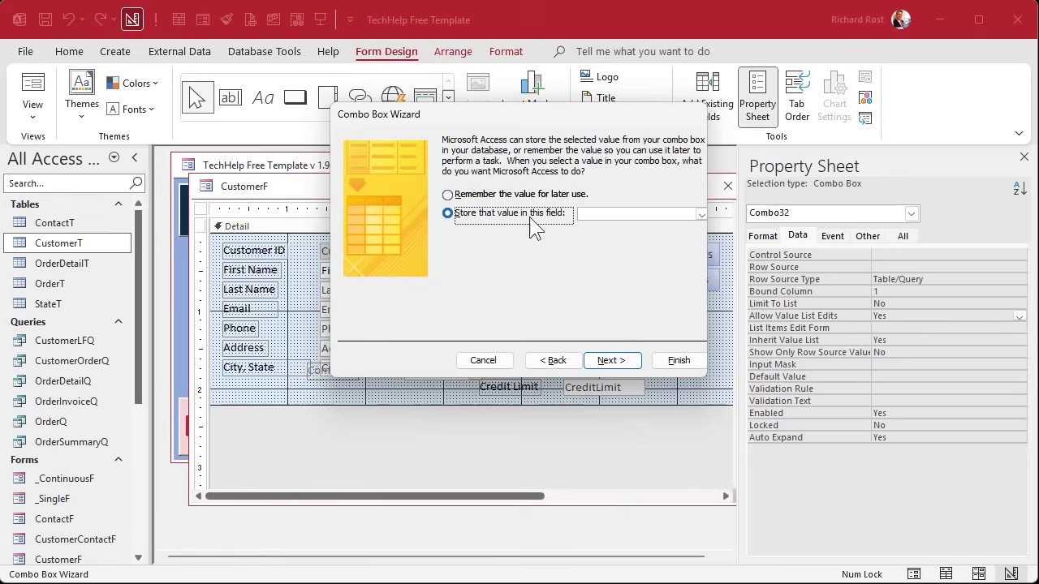
pyautogui.click(701, 214)
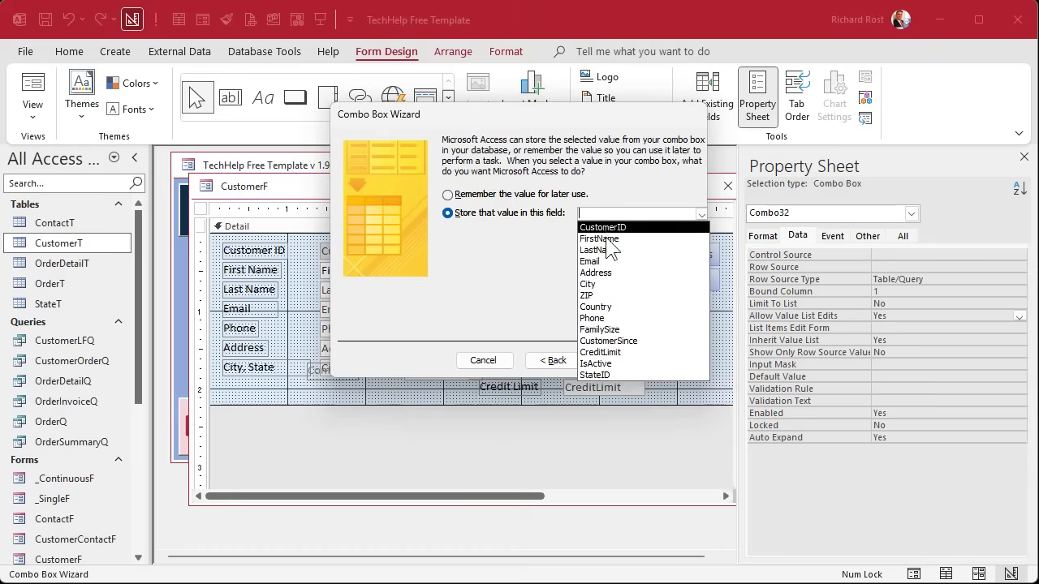
pyautogui.click(603, 376)
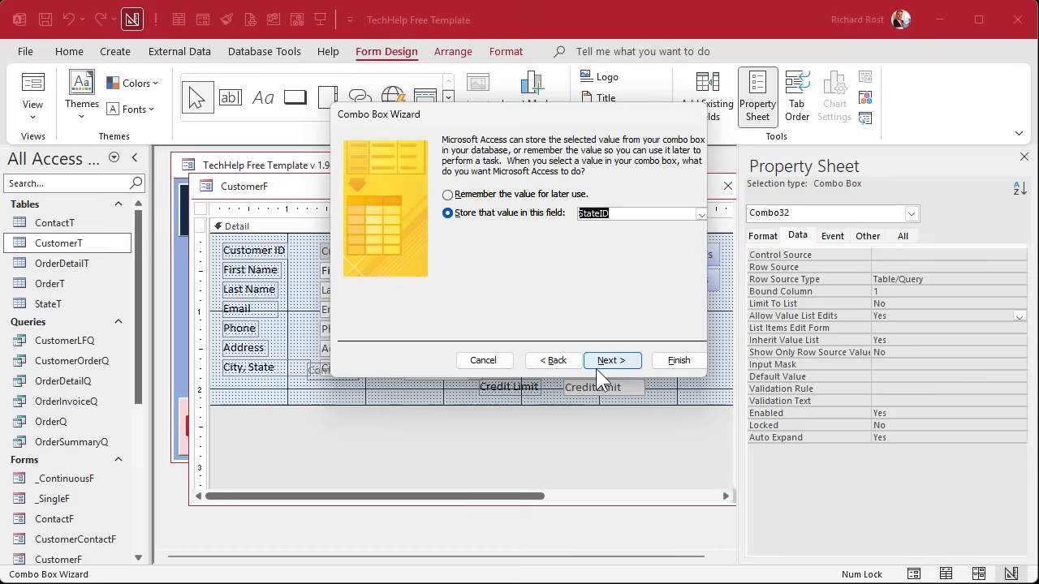
pyautogui.click(617, 361)
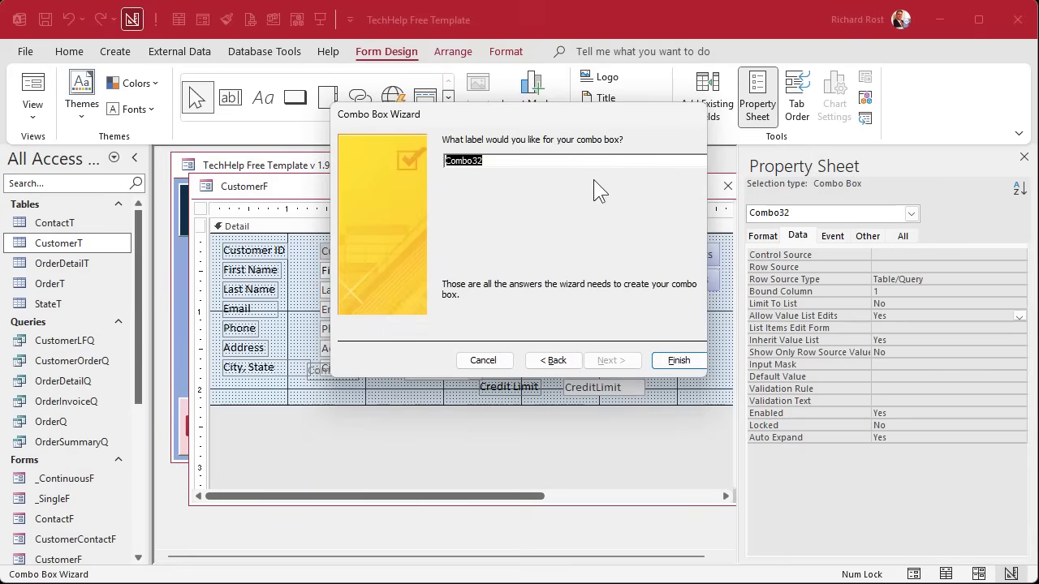
pyautogui.write('State')
pyautogui.click(676, 361)
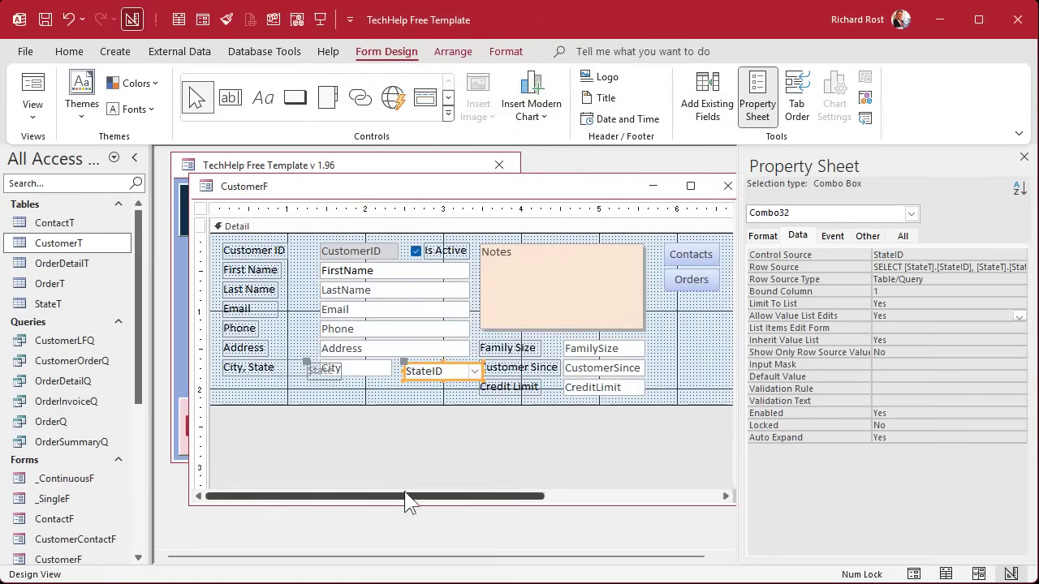
# - Delete the new combo box's State label and fit the combo box between City and the edge of the Address field
pyautogui.click(329, 379)
pyautogui.press('Delete')
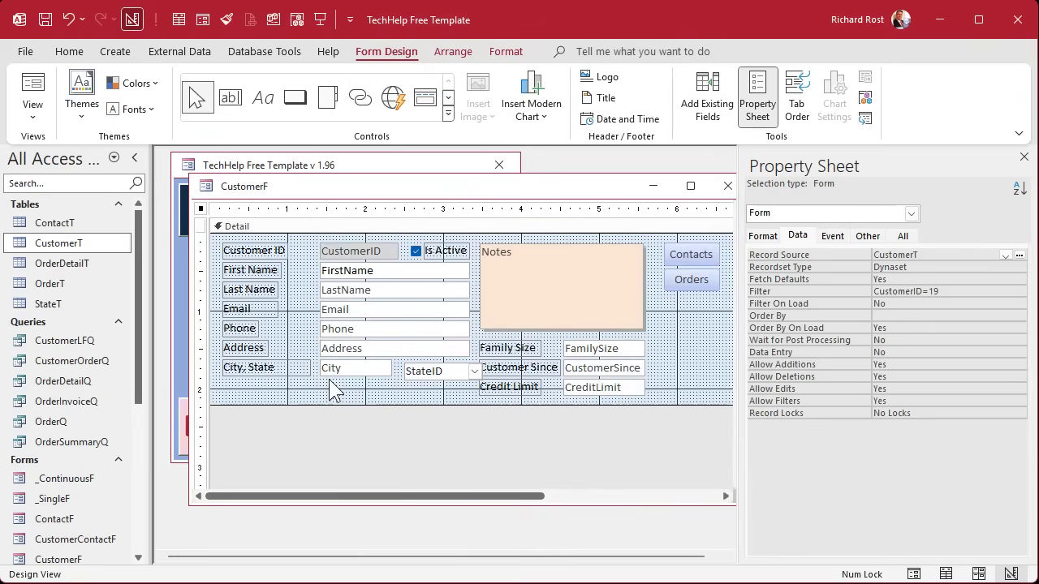
pyautogui.click(435, 377)
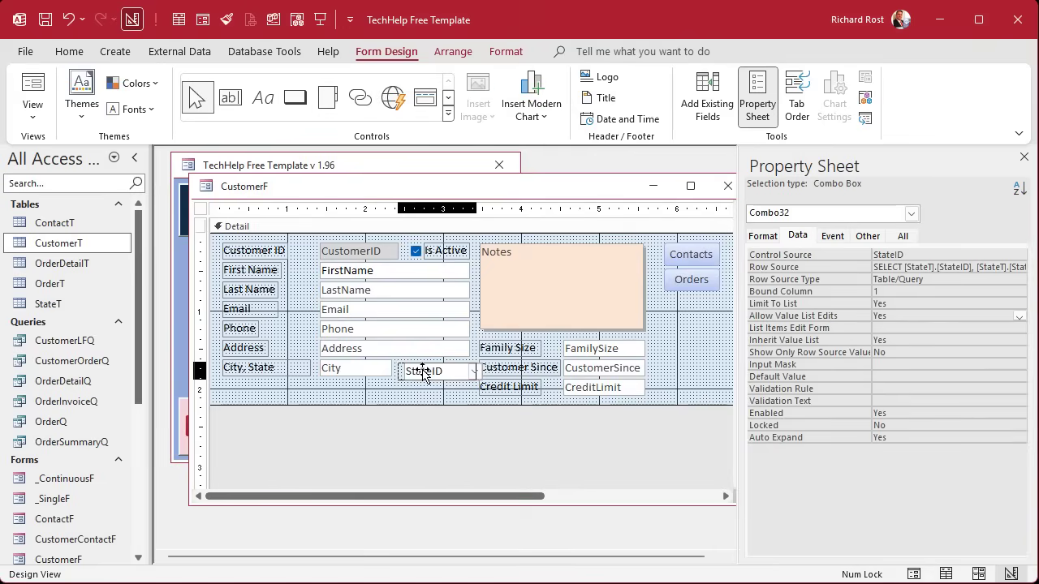
pyautogui.moveTo(425, 373); pyautogui.dragTo(469, 368)
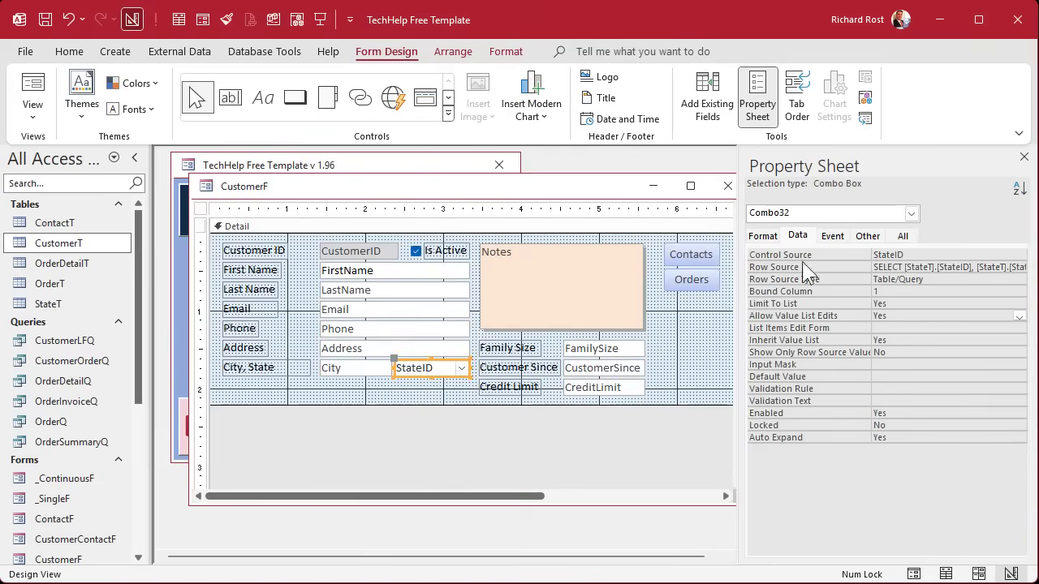
# - Name the state combo box StateCombo and close the customer form's design
pyautogui.click(903, 235)
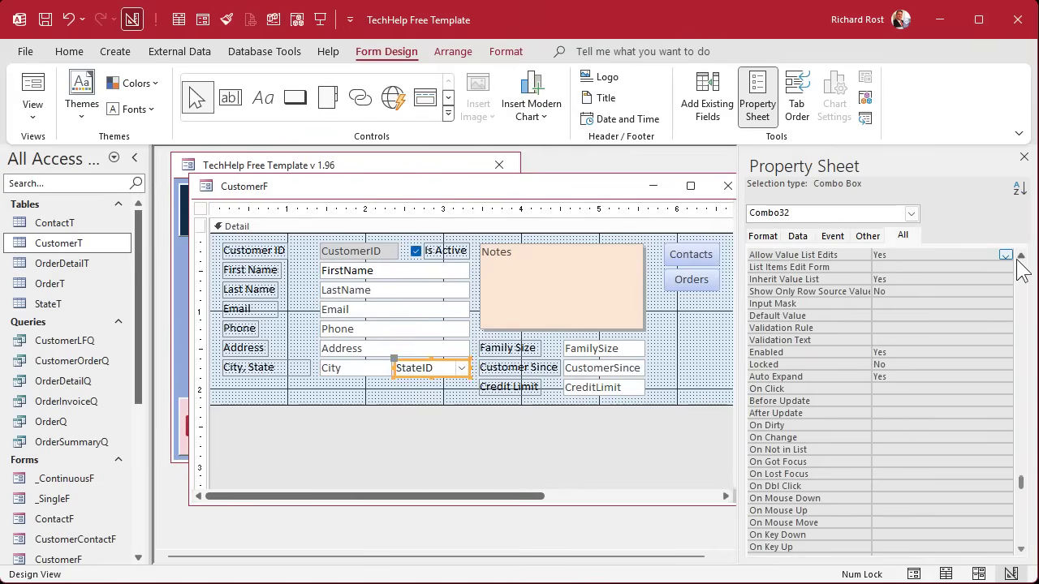
pyautogui.scroll(20, 921, 255)
pyautogui.moveTo(935, 256); pyautogui.dragTo(841, 253)
pyautogui.write('StateCombo')
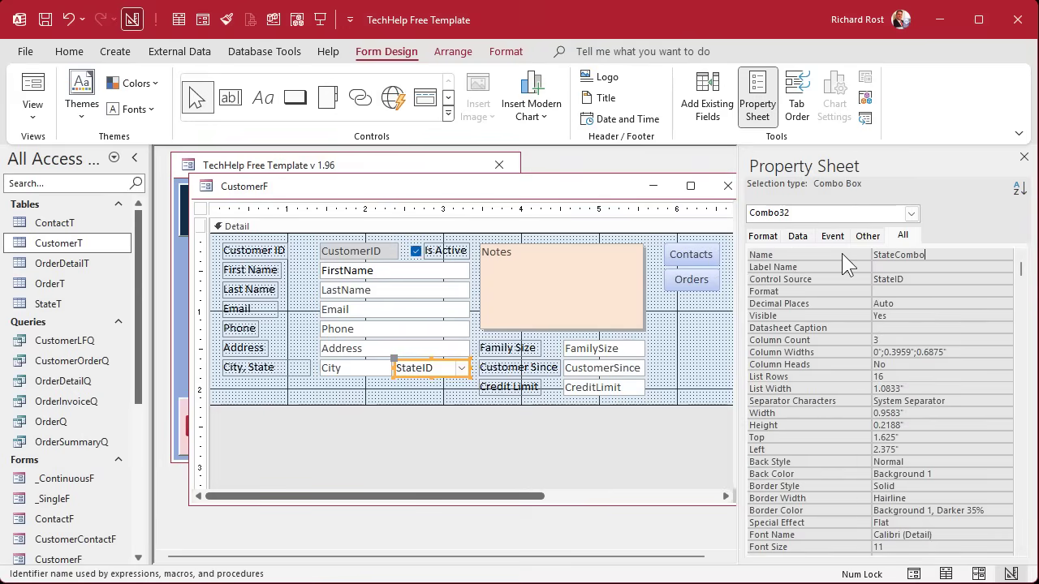
pyautogui.press('Return')
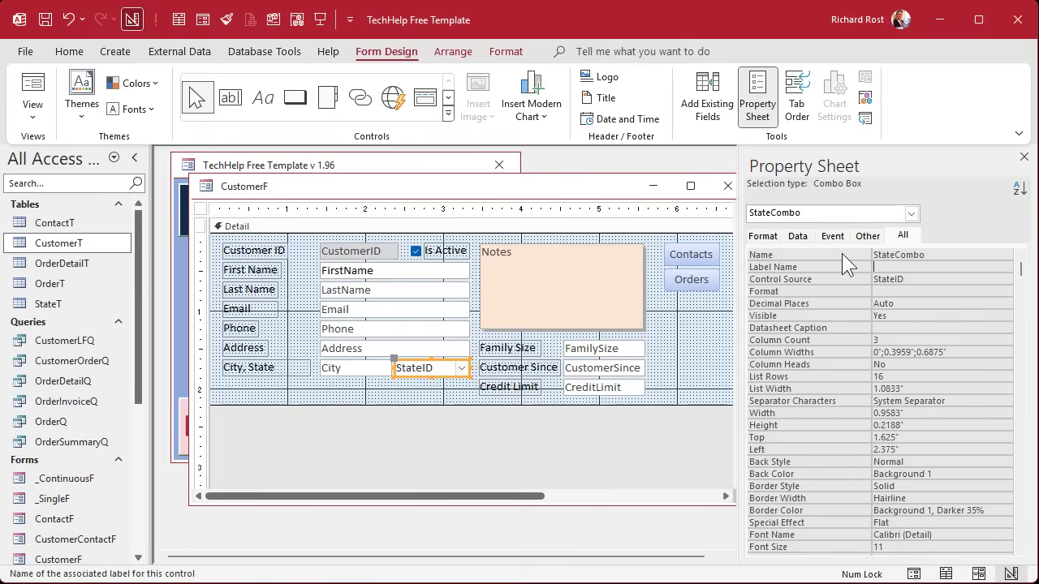
pyautogui.click(728, 180)
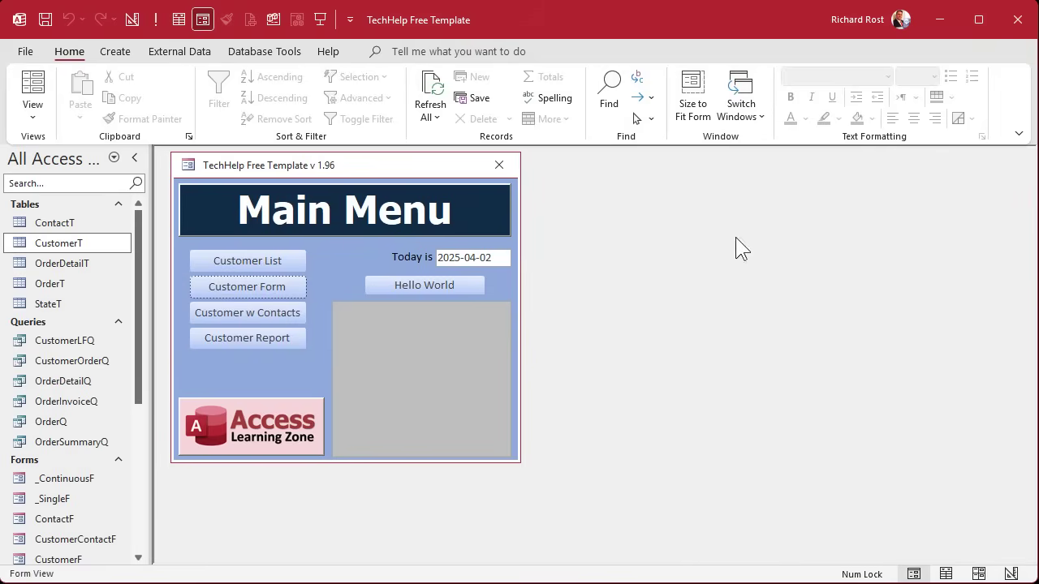
# - Reopen the customer form, choose FL (Florida) as the first customer's state, and close the form
pyautogui.click(277, 283)
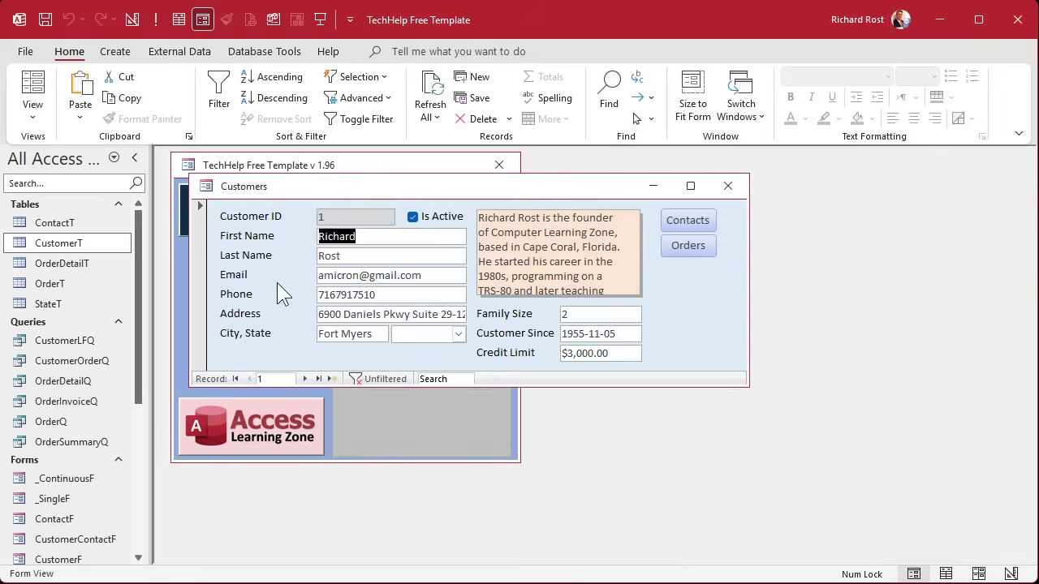
pyautogui.click(459, 334)
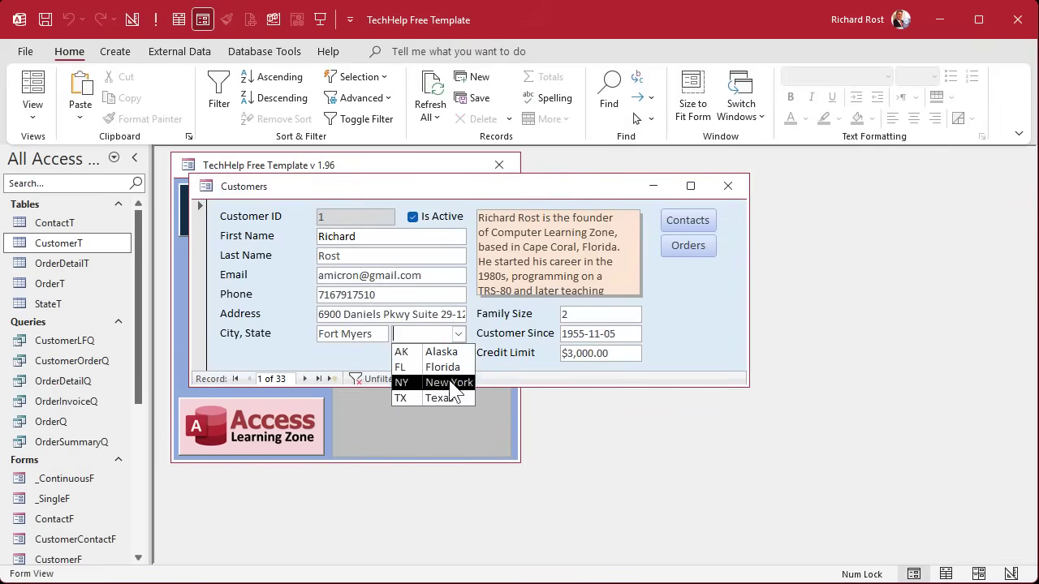
pyautogui.click(450, 367)
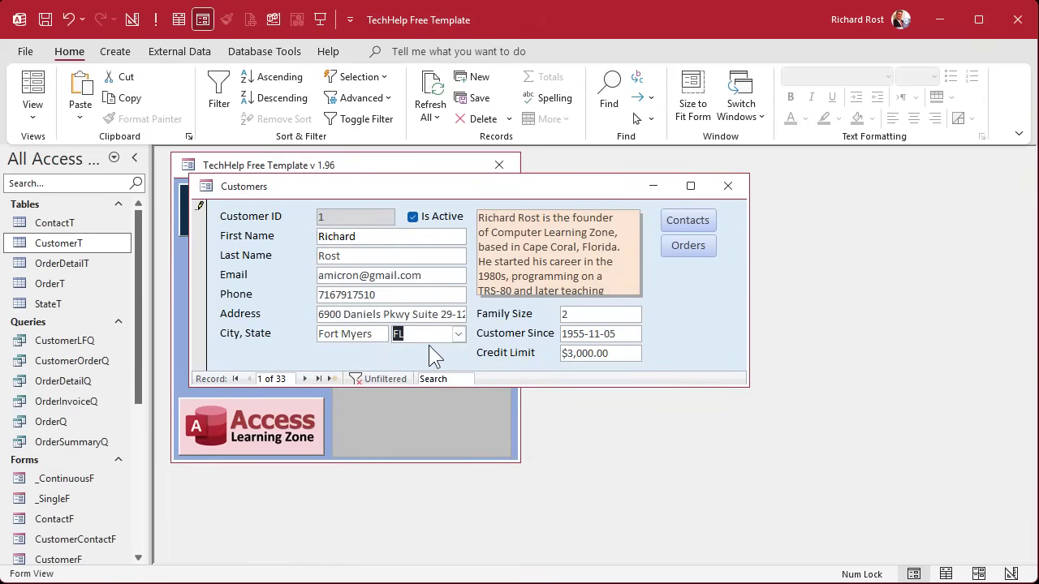
pyautogui.click(713, 189)
# - Check the StateID stored for the first customer in CustomerT against the StateT records, closing both tables
pyautogui.doubleClick(57, 246)
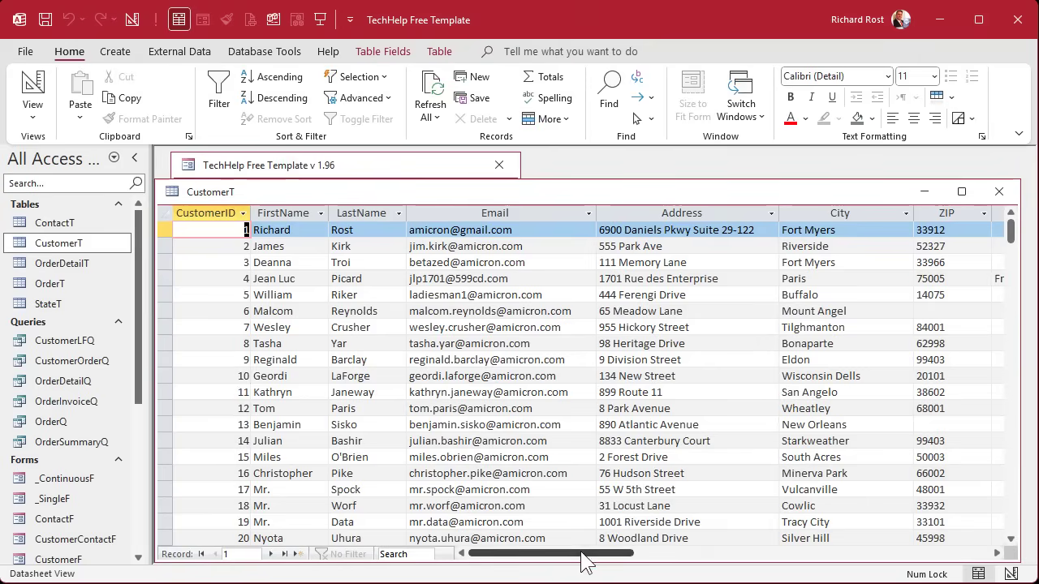
pyautogui.moveTo(584, 560); pyautogui.dragTo(797, 557)
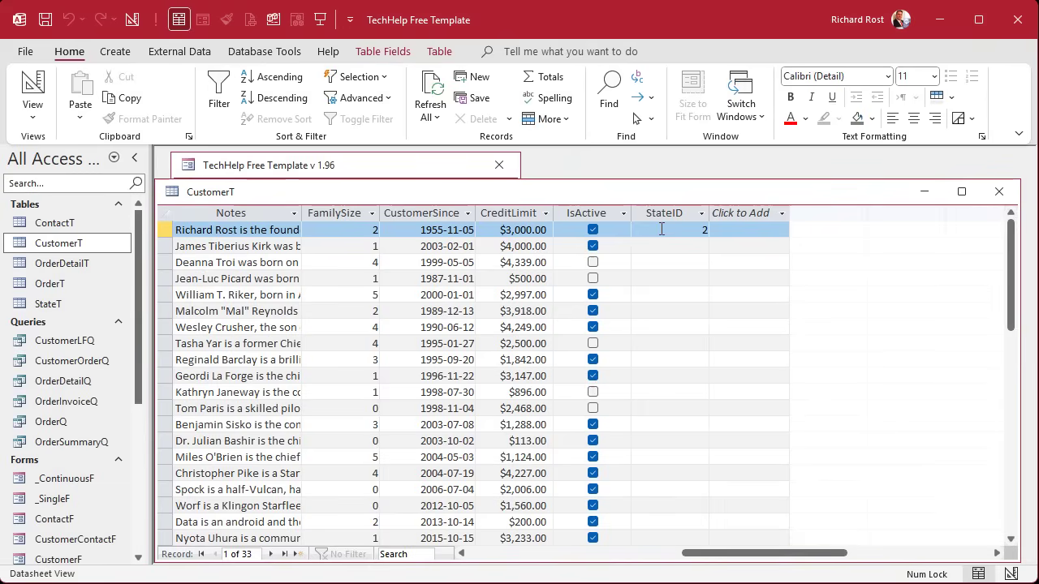
pyautogui.click(498, 553)
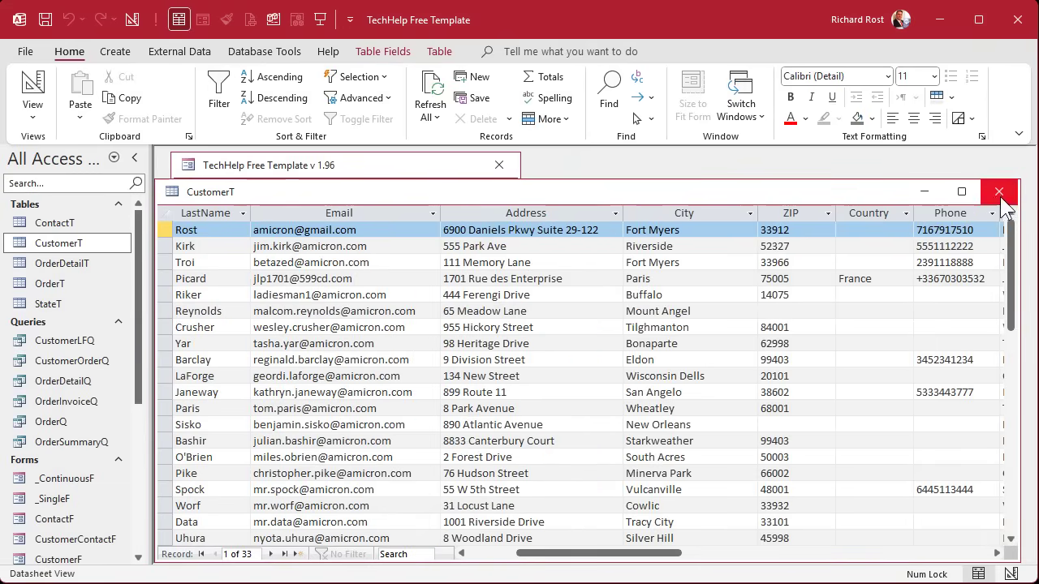
pyautogui.click(998, 192)
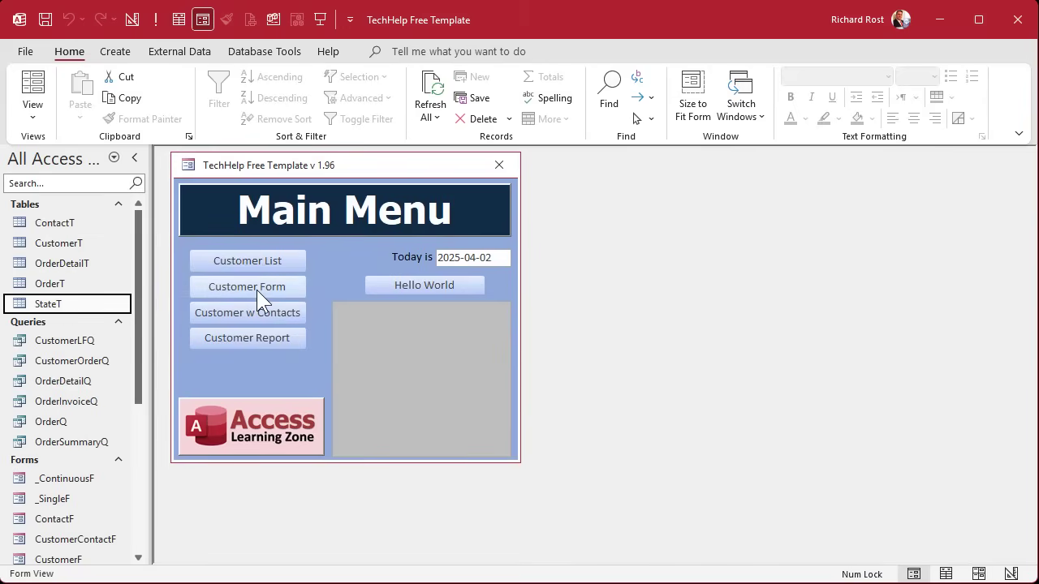
pyautogui.doubleClick(60, 303)
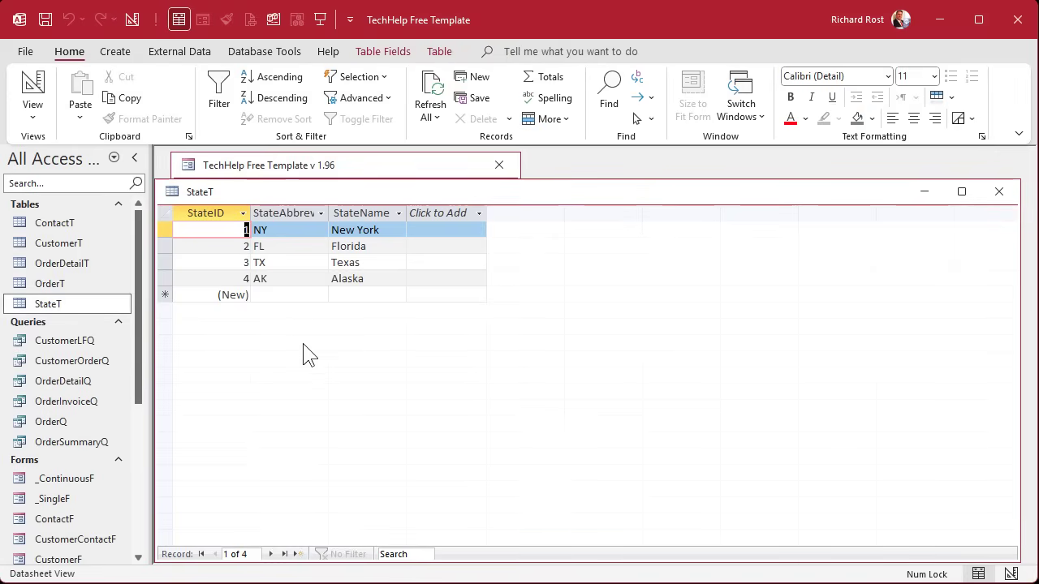
pyautogui.click(997, 192)
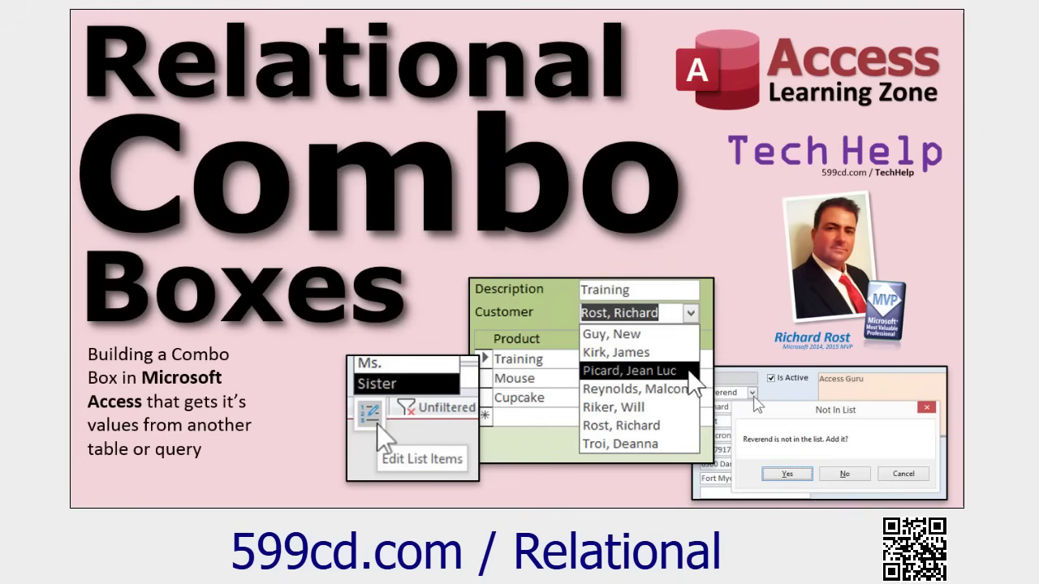